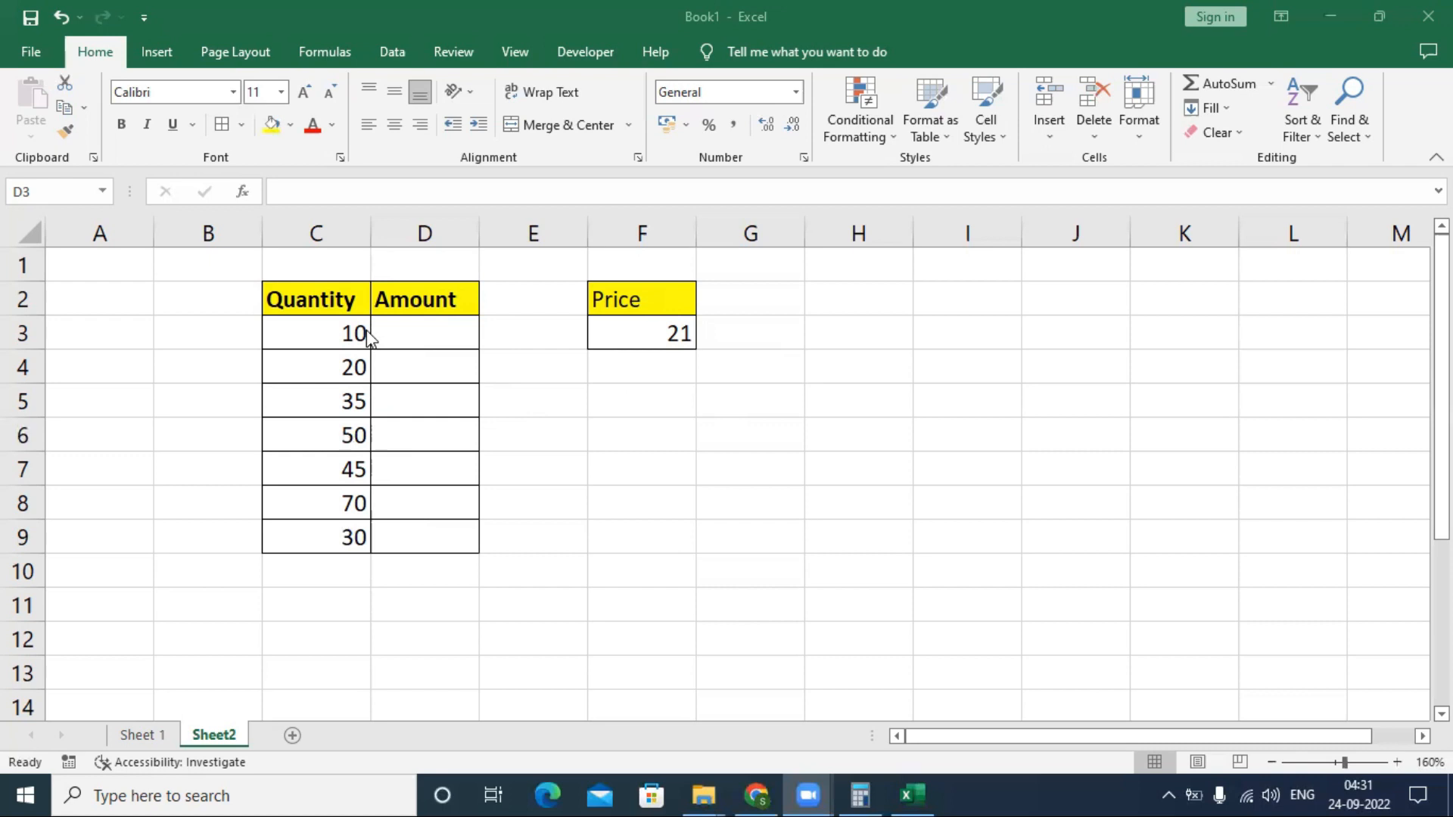
# - Enter the formula =C3*F3 in D3 to multiply the first quantity by the price
pyautogui.click(406, 329)
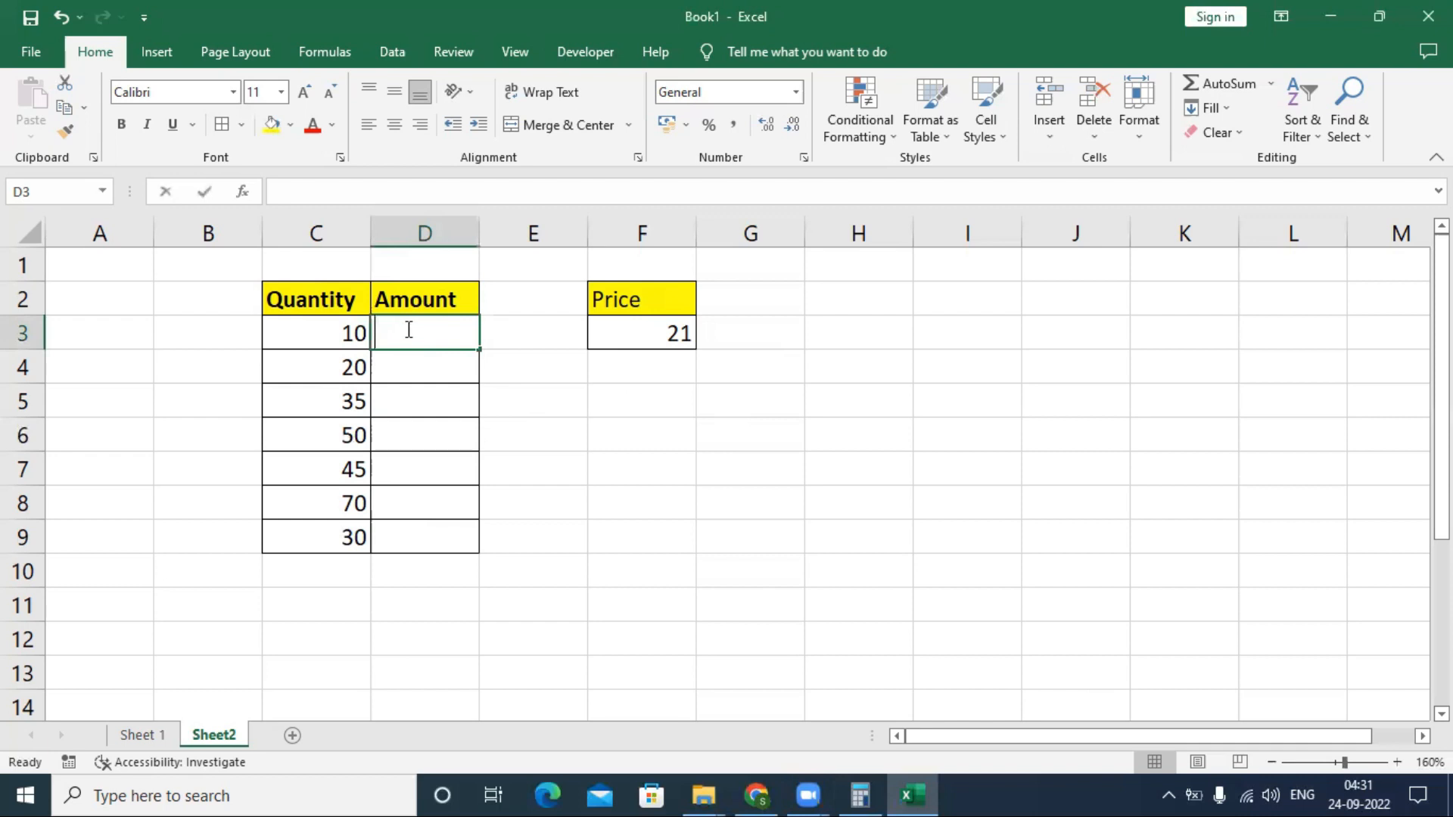
pyautogui.write('=')
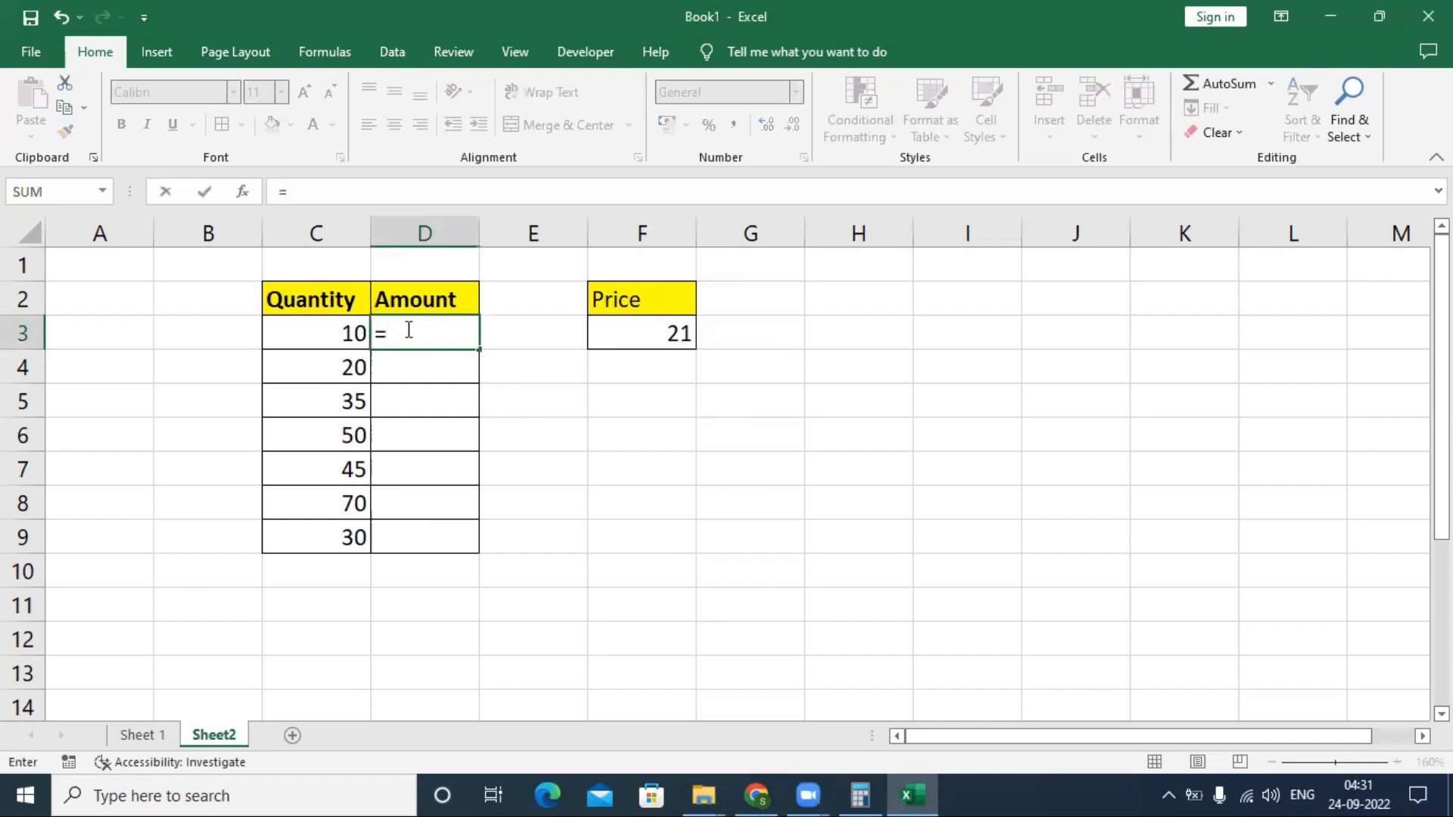
pyautogui.press('Left')
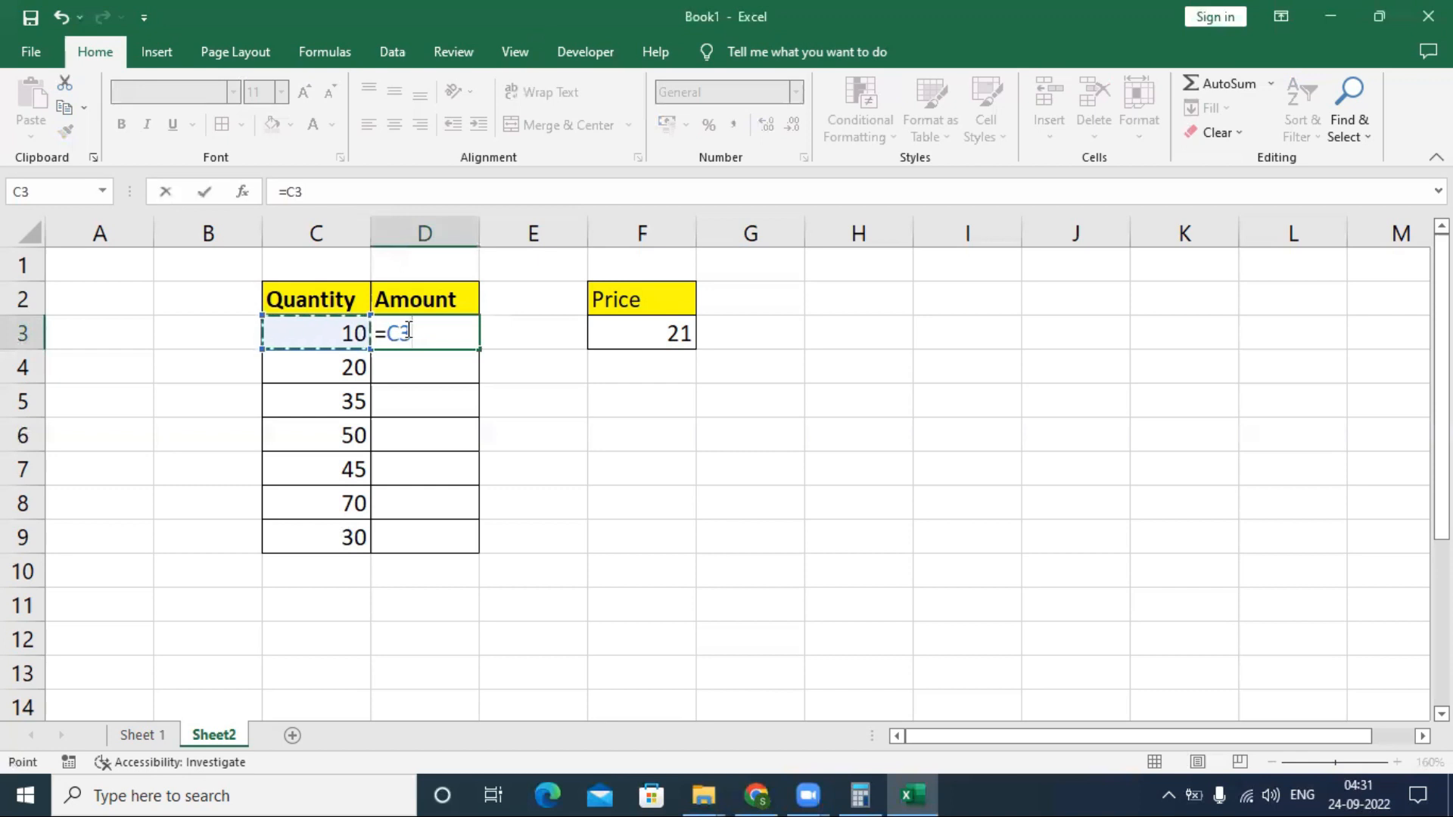
pyautogui.write('*')
pyautogui.press('Right')
pyautogui.press('Right')
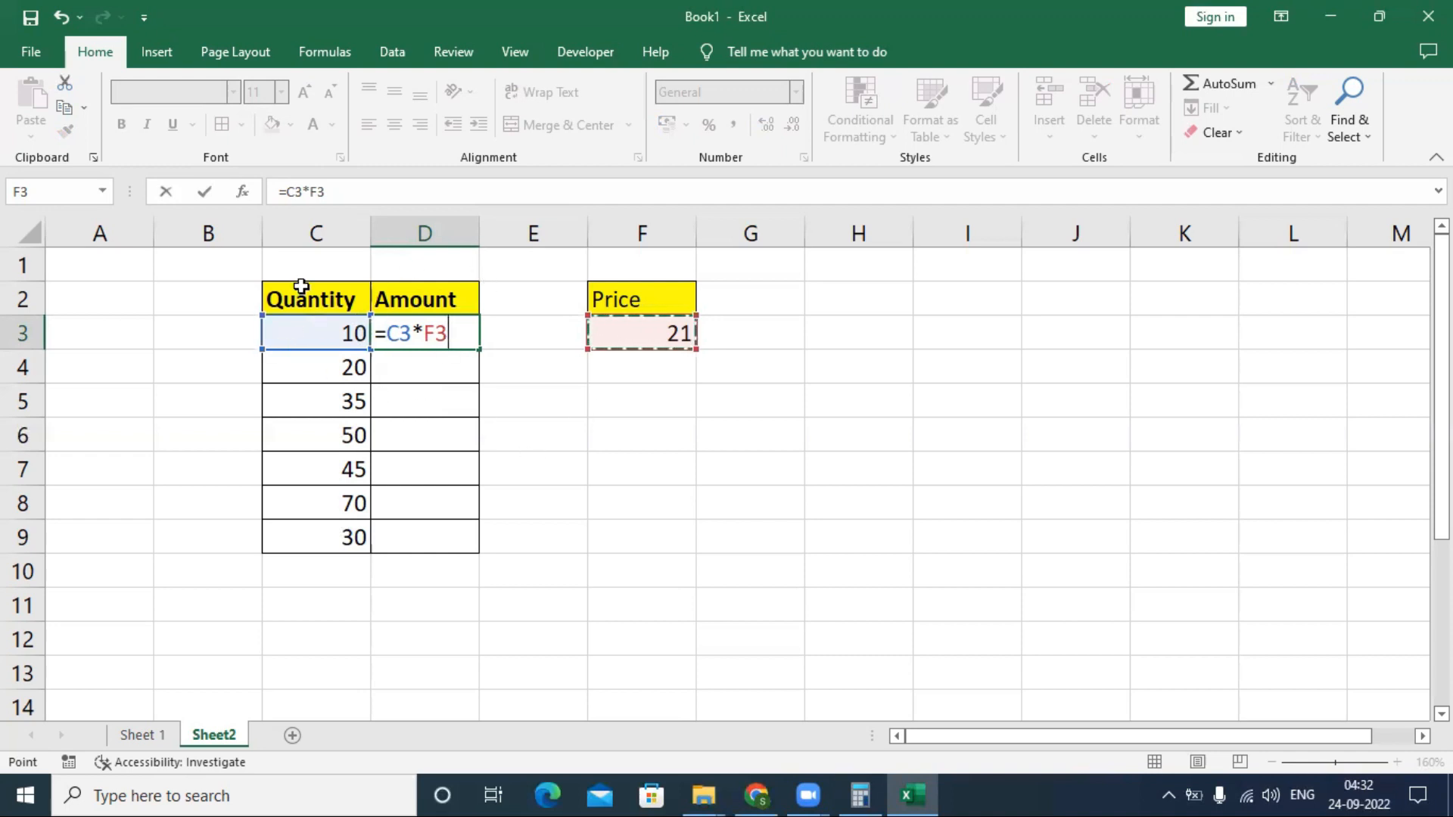
pyautogui.press('Return')
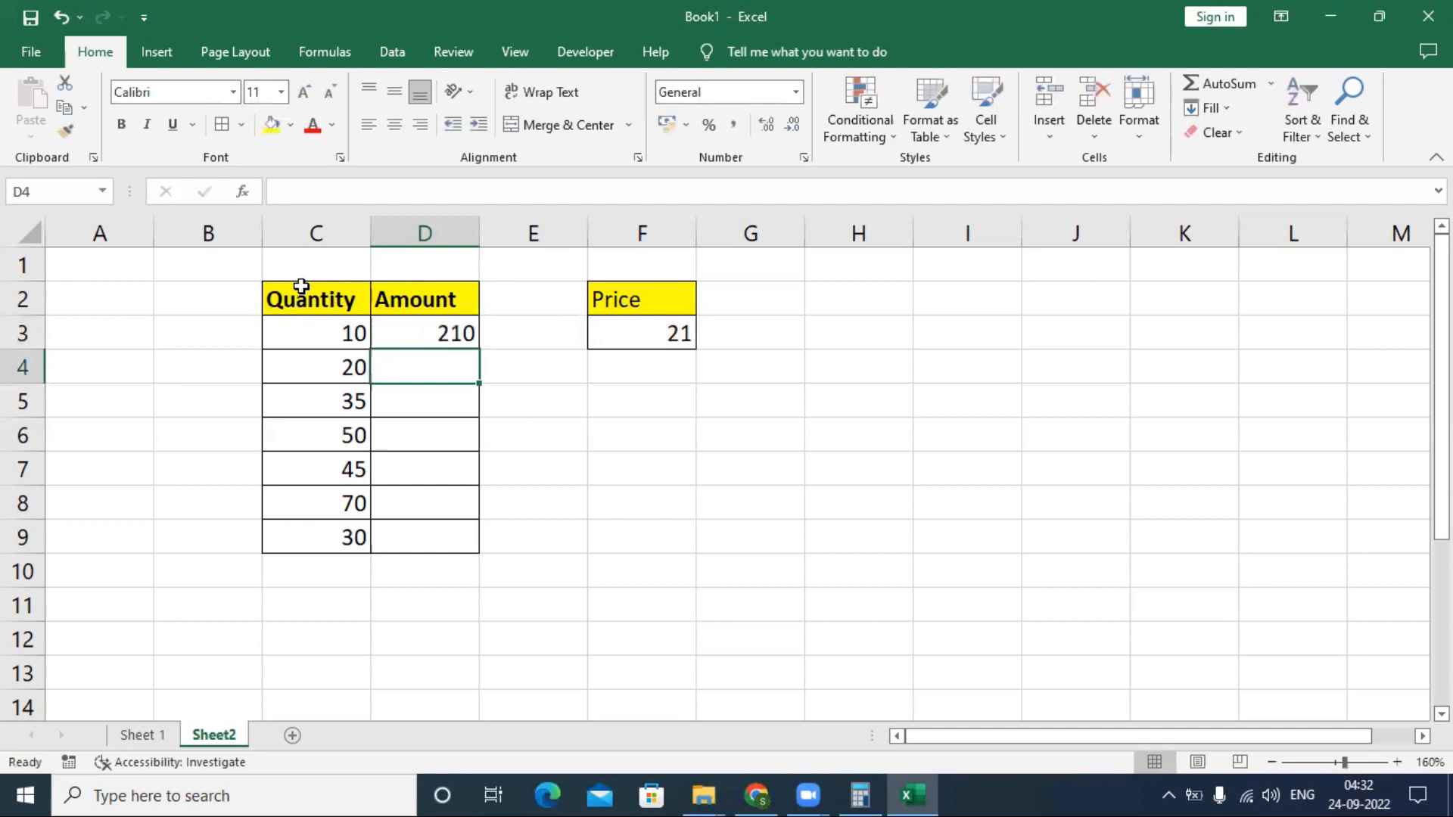
pyautogui.press('Up')
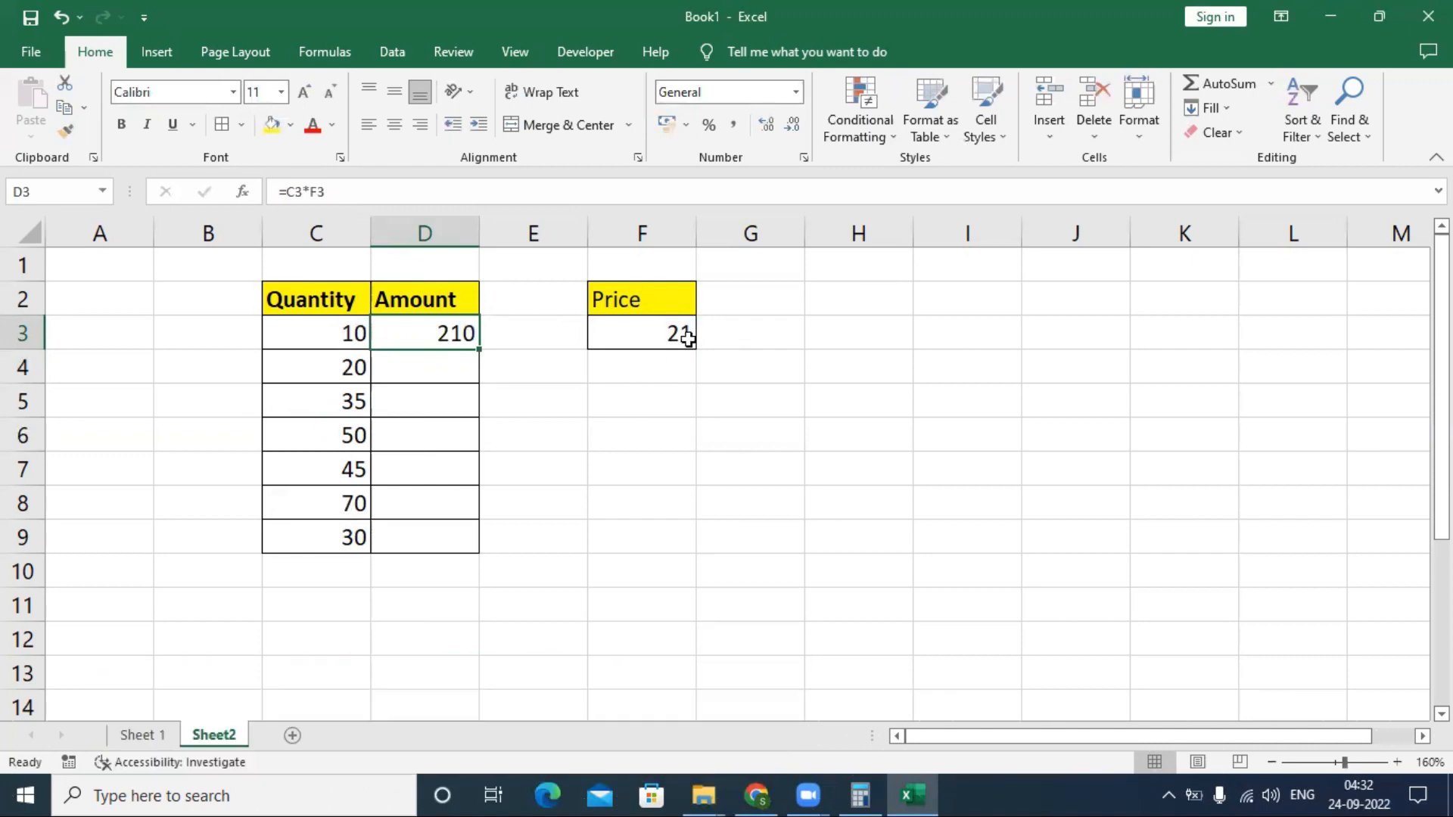
# - Copy the Amount formula from D3 down through D9 with the relative price reference
pyautogui.click(655, 335)
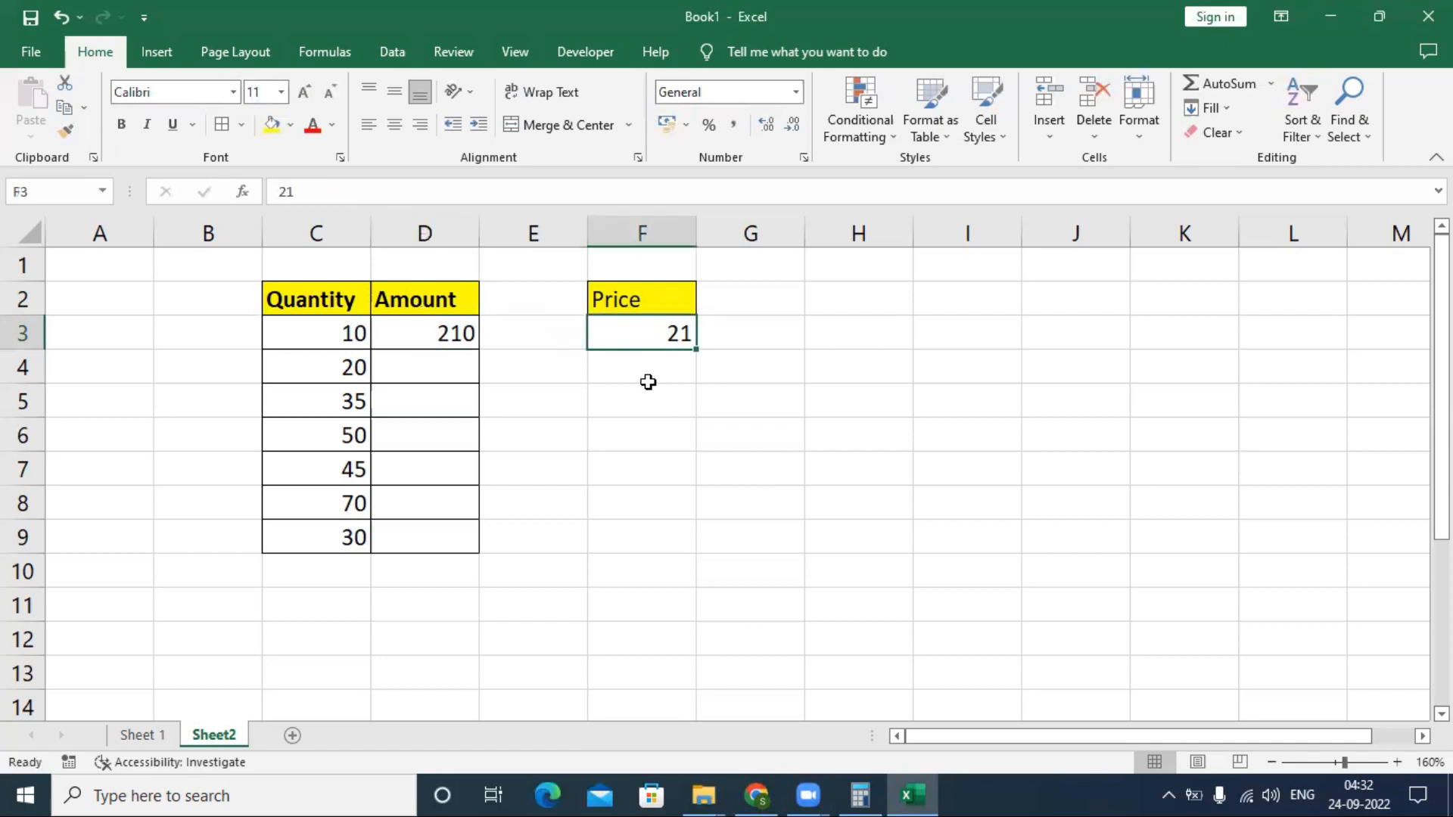
pyautogui.click(650, 364)
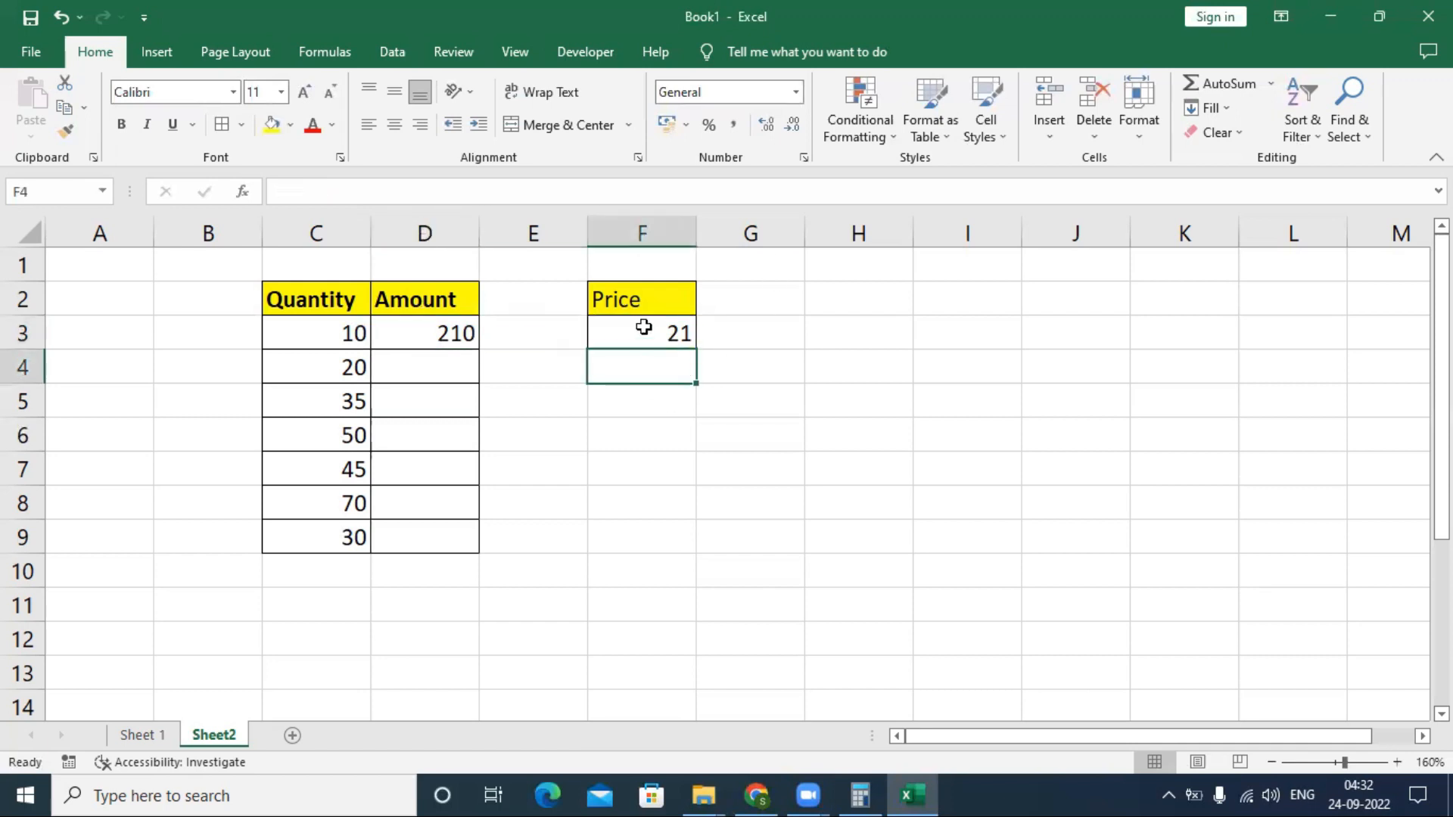
pyautogui.click(645, 327)
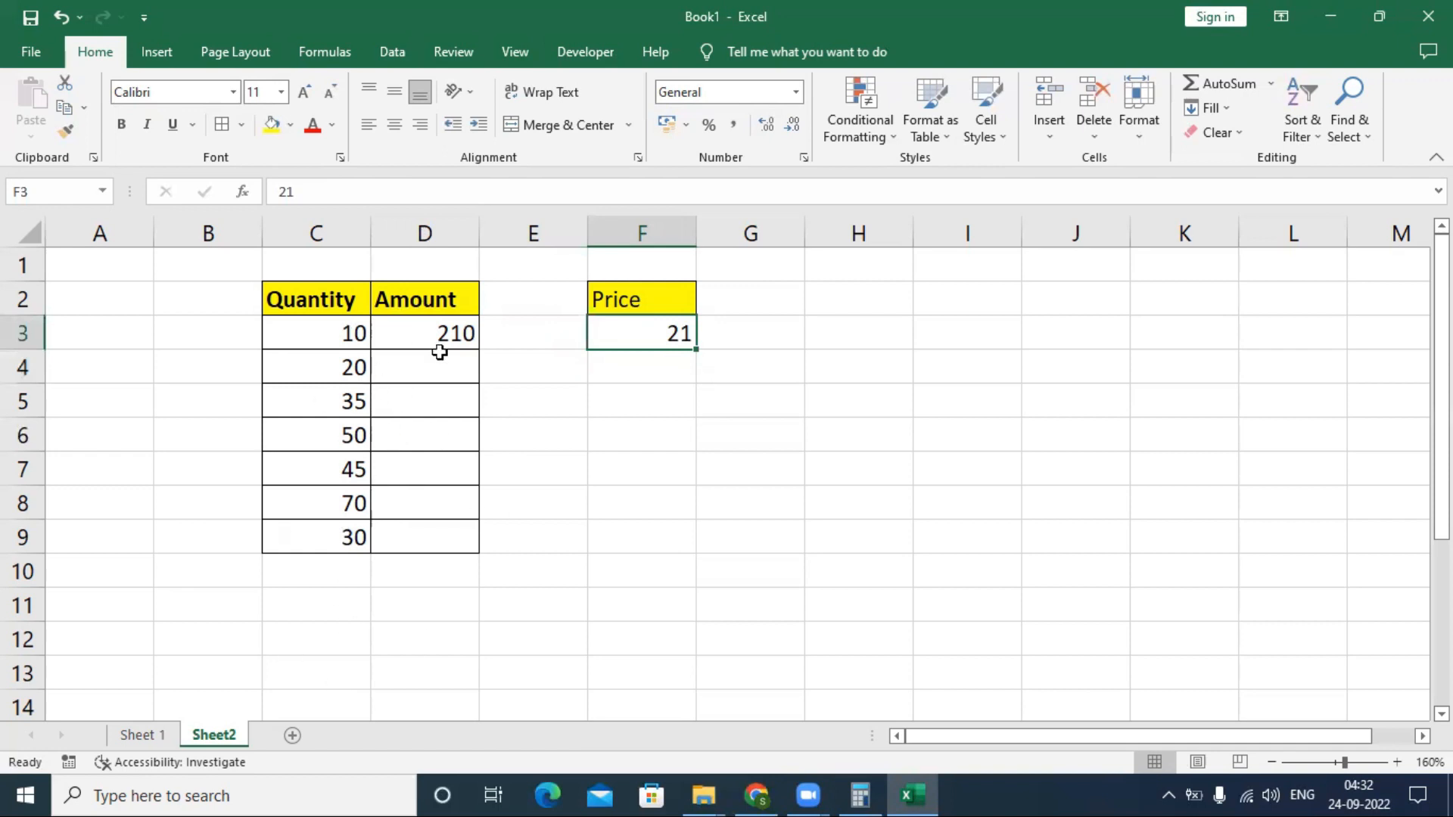
pyautogui.click(458, 326)
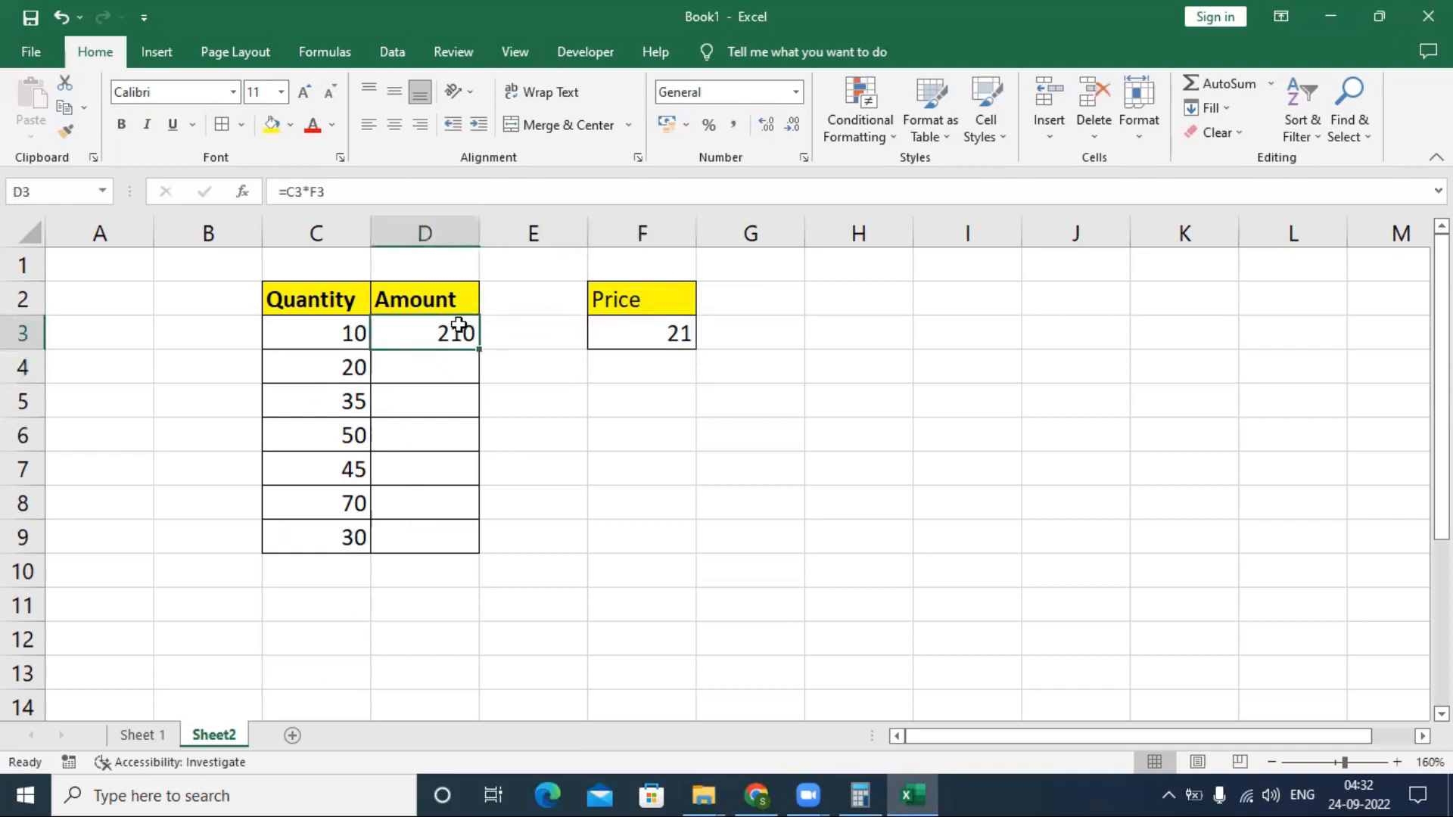
pyautogui.hotkey('ctrl', 'c')
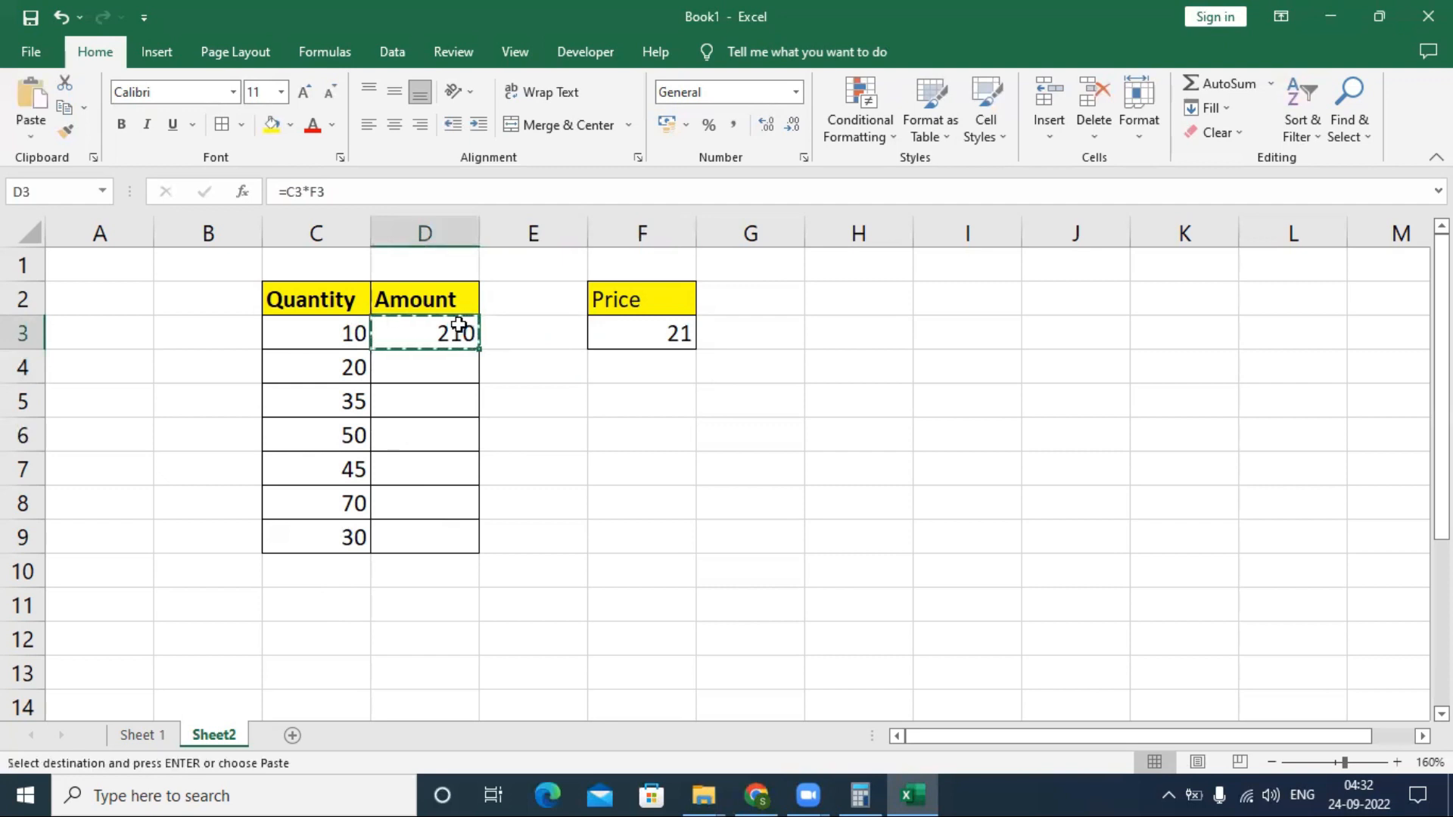
pyautogui.hotkey('shift', 'Down')
pyautogui.hotkey('shift', 'Down')
pyautogui.hotkey('shift', 'Down')
pyautogui.hotkey('shift', 'Down')
pyautogui.hotkey('shift', 'Down')
pyautogui.hotkey('shift', 'Down')
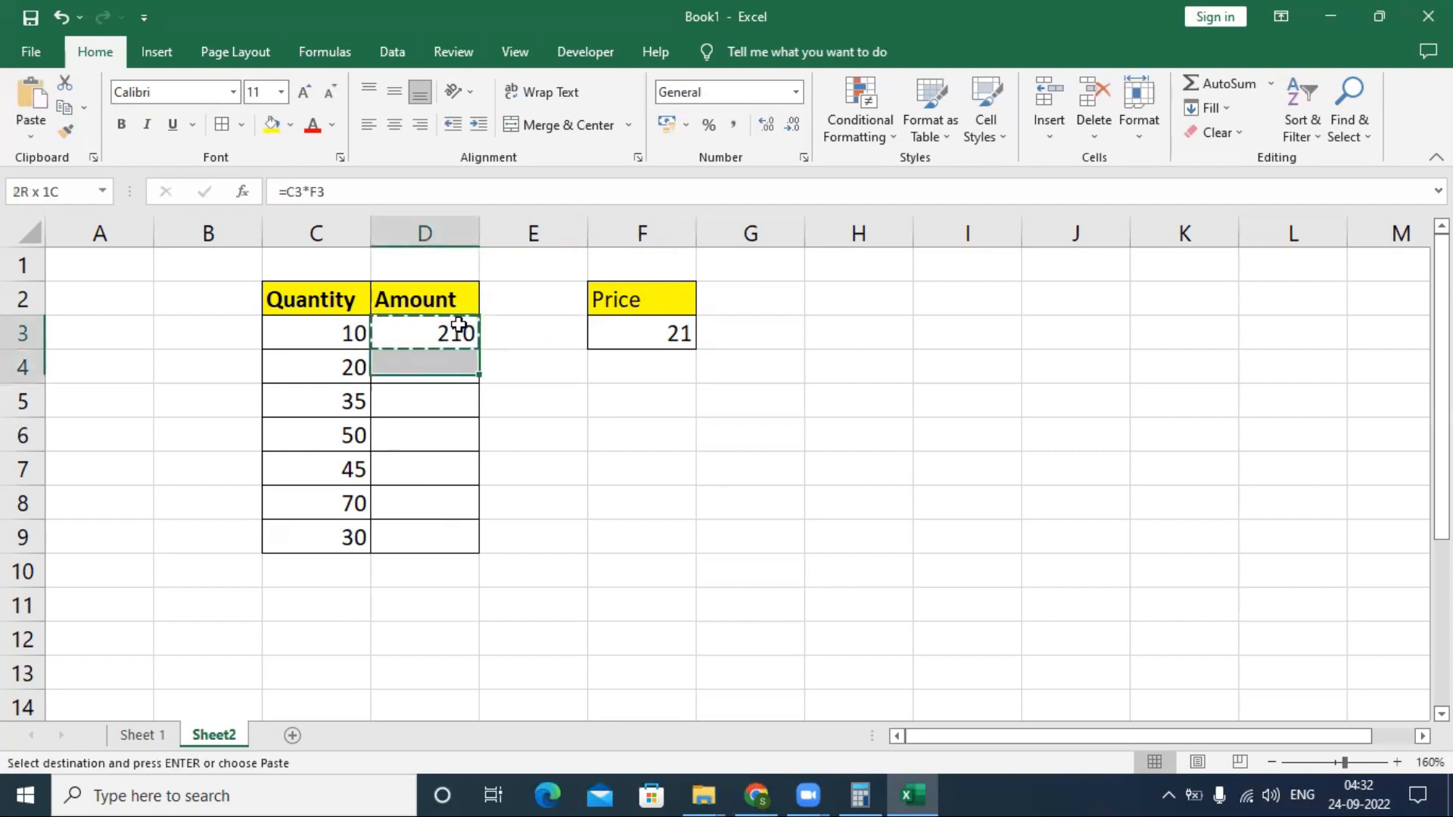
pyautogui.hotkey('ctrl', 'v')
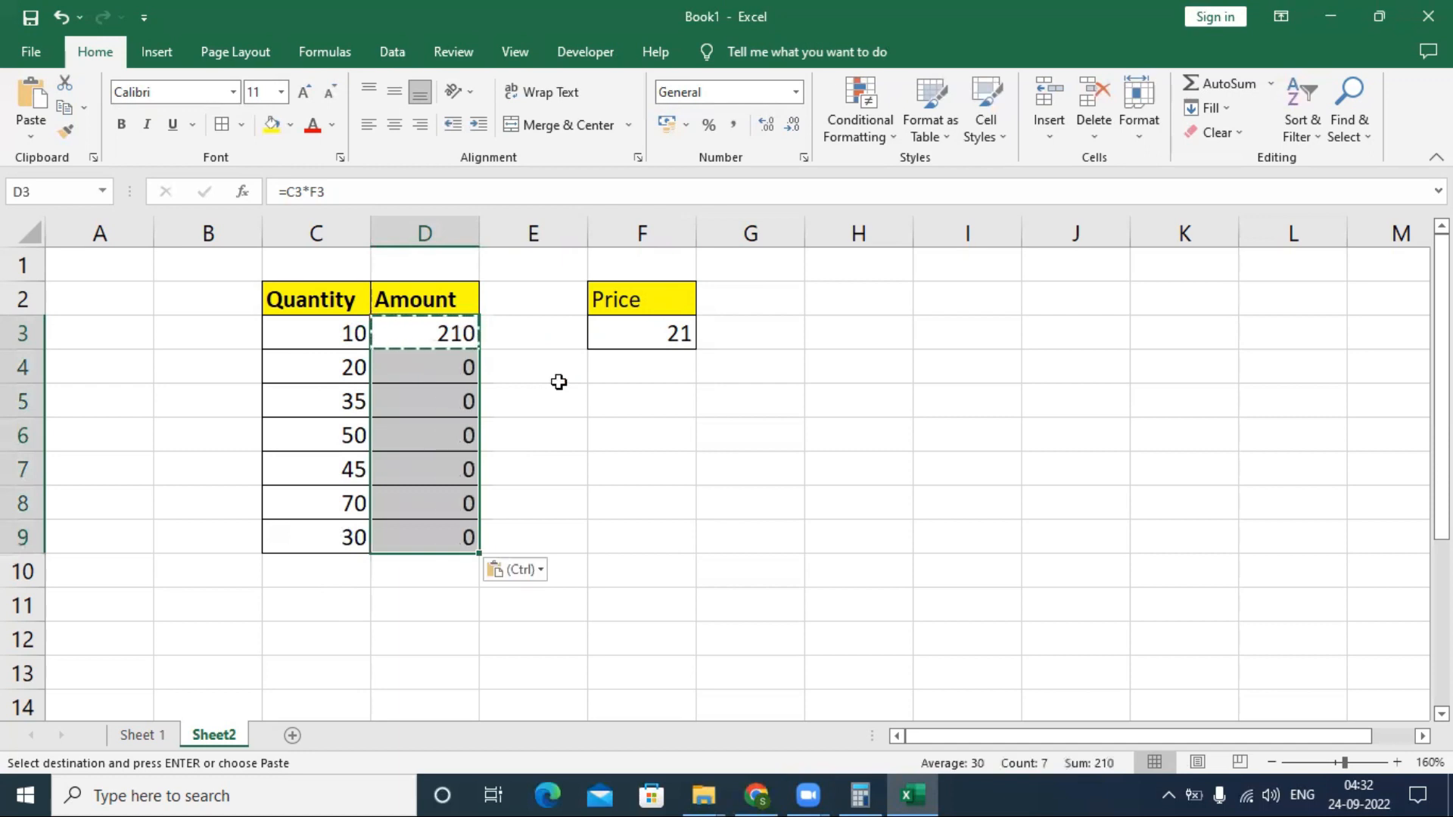
# - Check the copied Amount formula in D4 against the quantity and price cells it should use
pyautogui.click(499, 395)
pyautogui.click(342, 330)
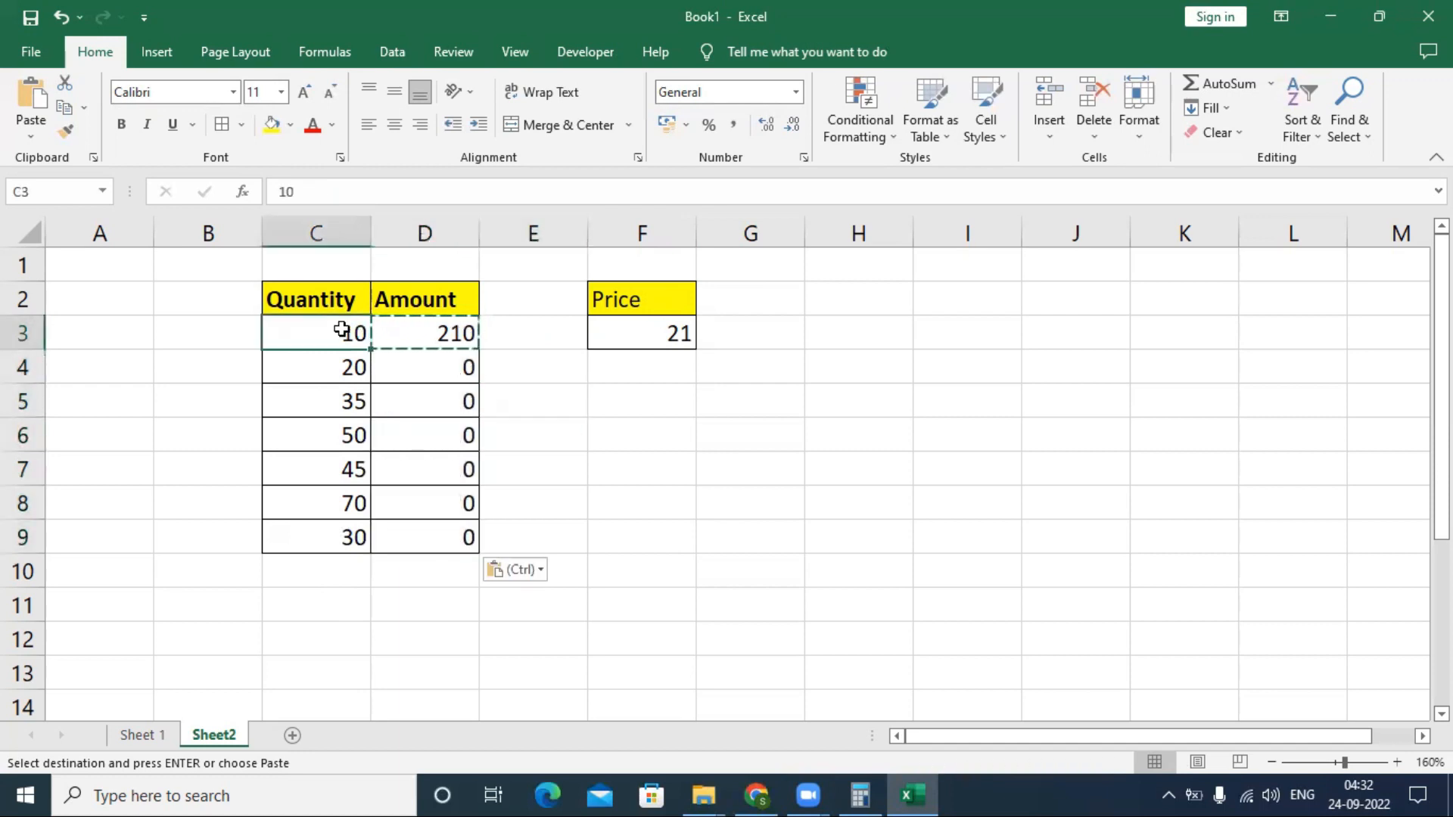
pyautogui.click(436, 337)
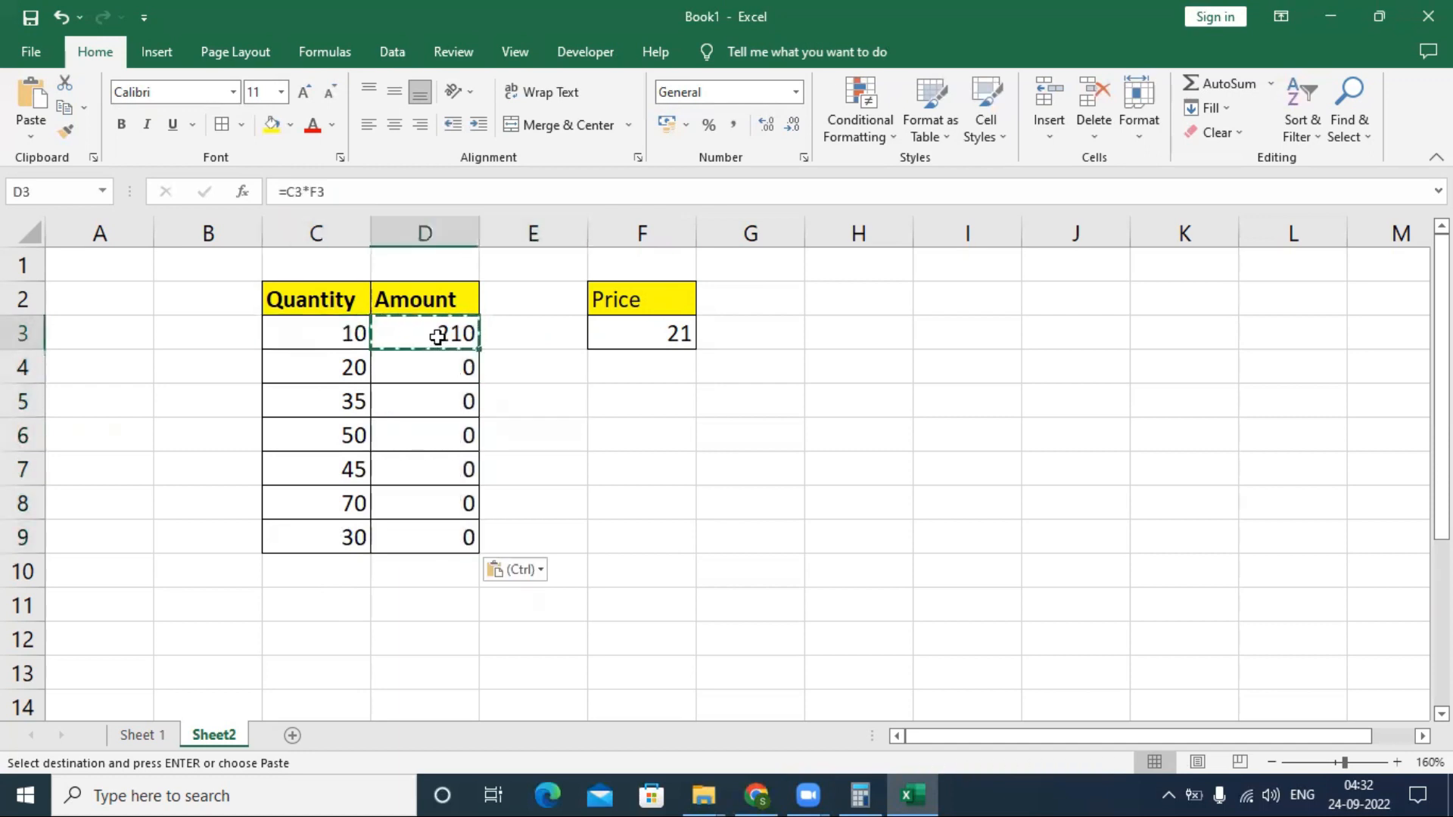
pyautogui.click(356, 351)
pyautogui.click(619, 337)
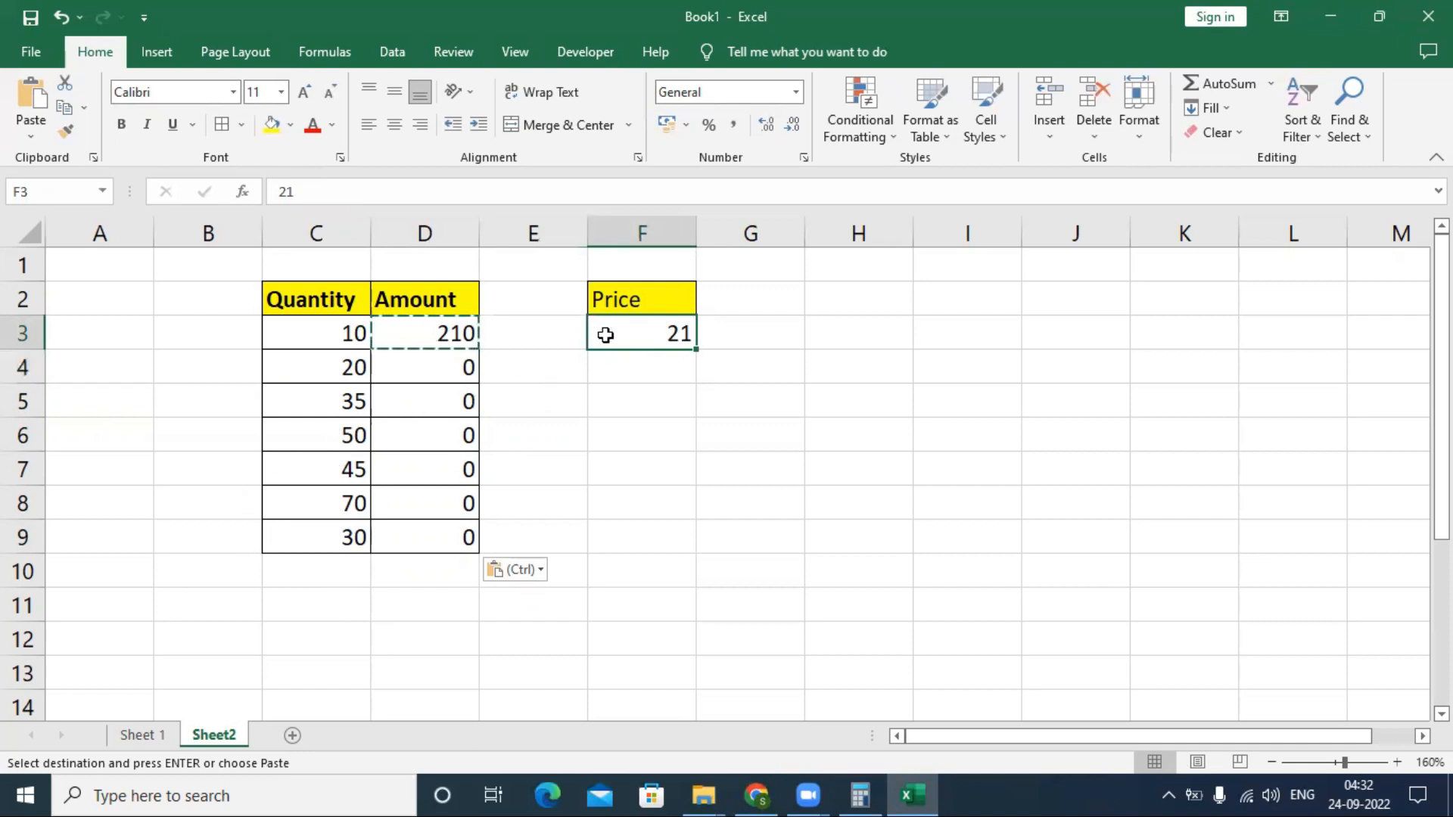
pyautogui.click(444, 364)
pyautogui.click(436, 327)
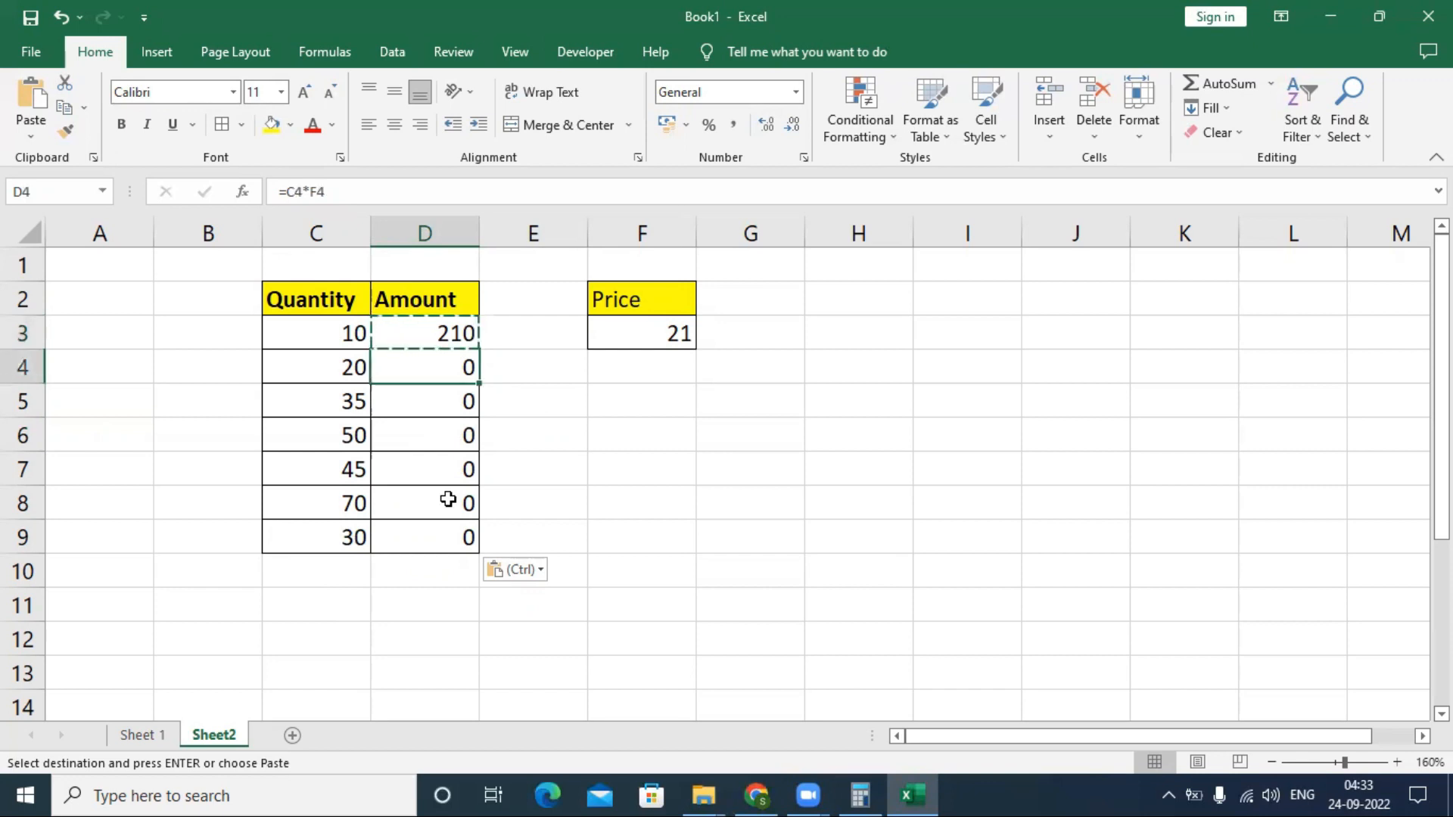
# - Display the sheet's formulas to examine the price references in the Amount column, and return to showing values
pyautogui.press('Down')
pyautogui.hotkey('ctrl', '`')
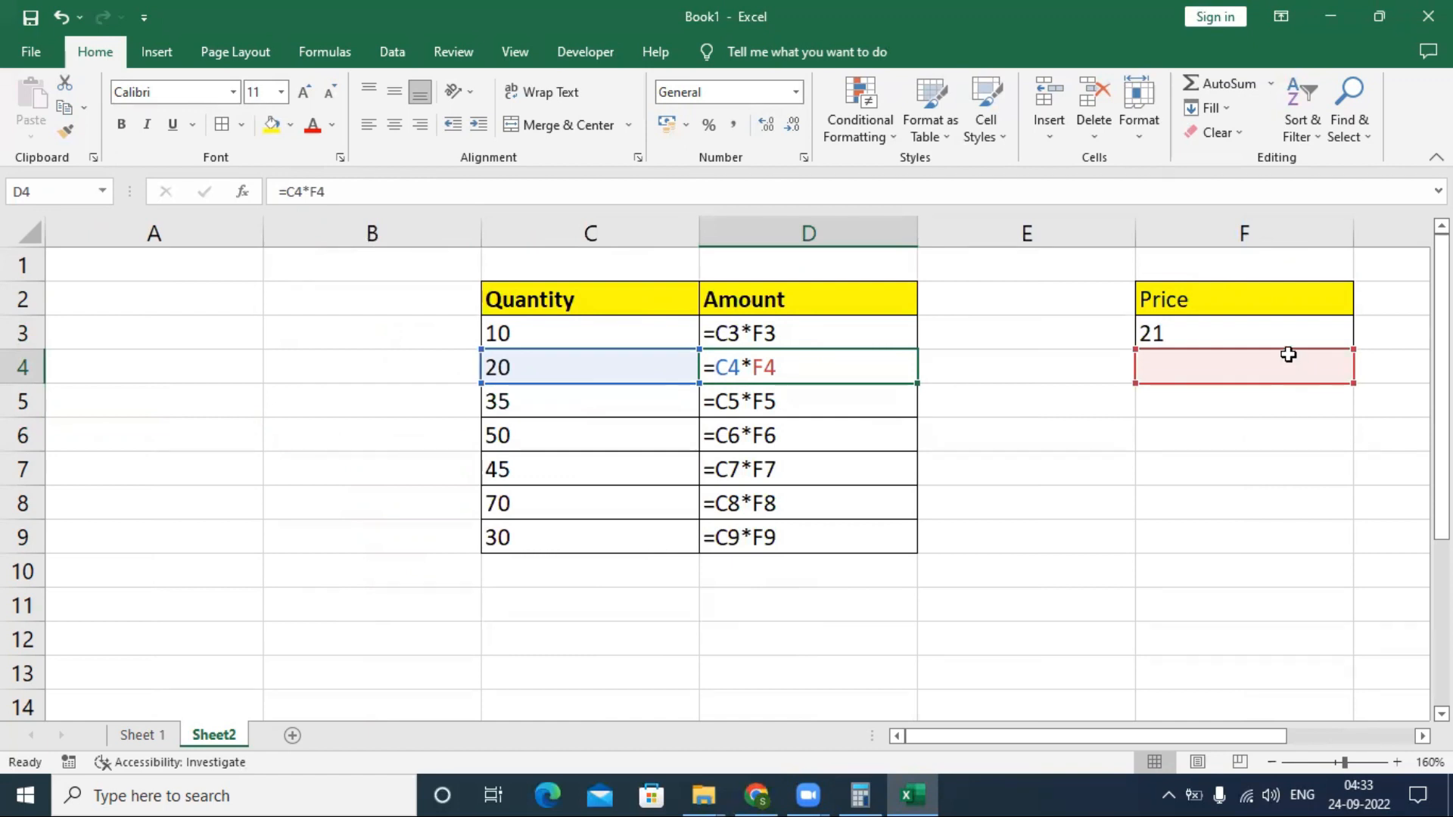
pyautogui.click(1288, 327)
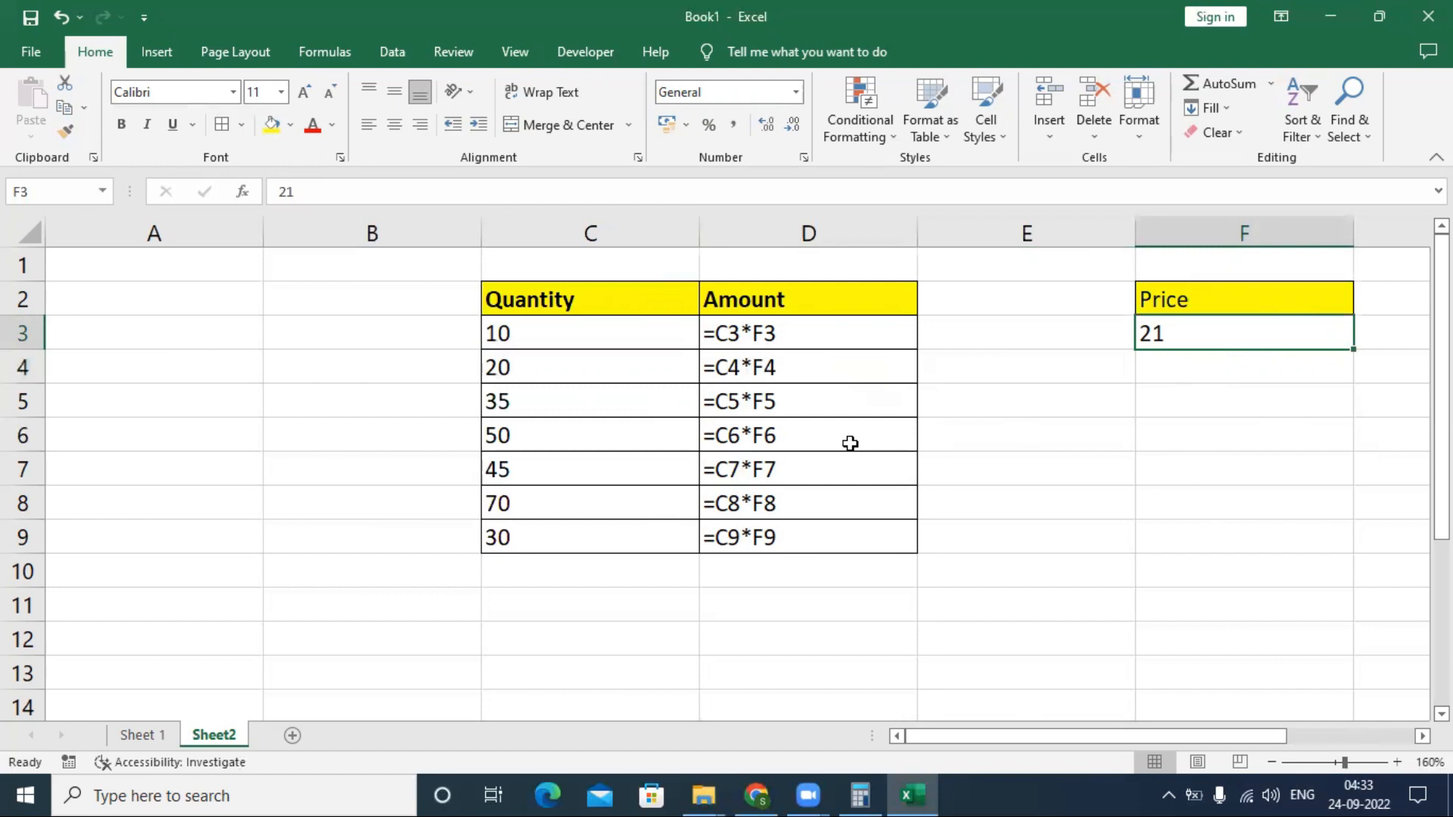
pyautogui.doubleClick(811, 399)
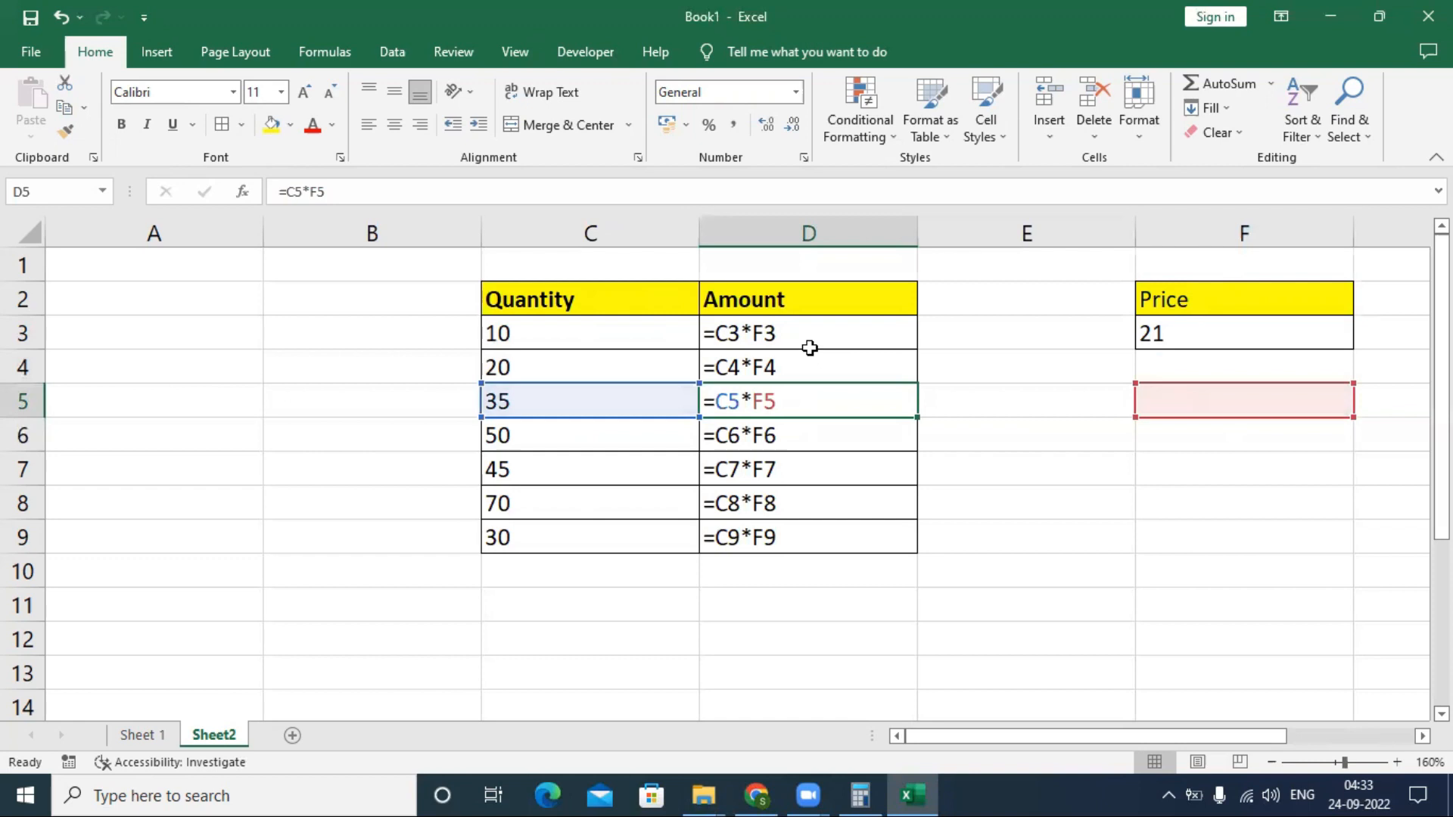
pyautogui.hotkey('ctrl', '`')
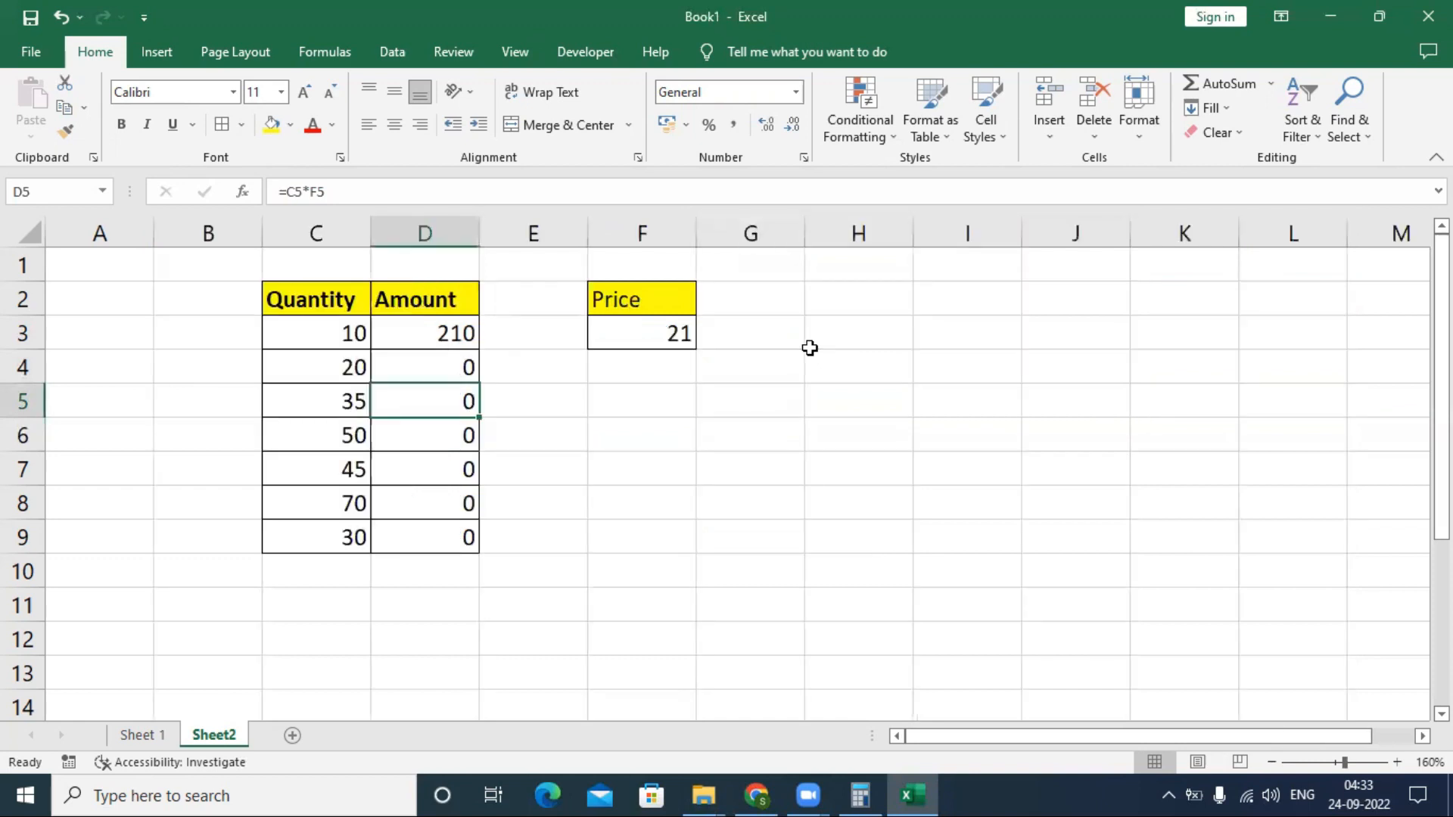
# - Replace the formula in D3 with =C3*$F$3, locking the price cell as an absolute reference
pyautogui.click(415, 338)
pyautogui.write('=')
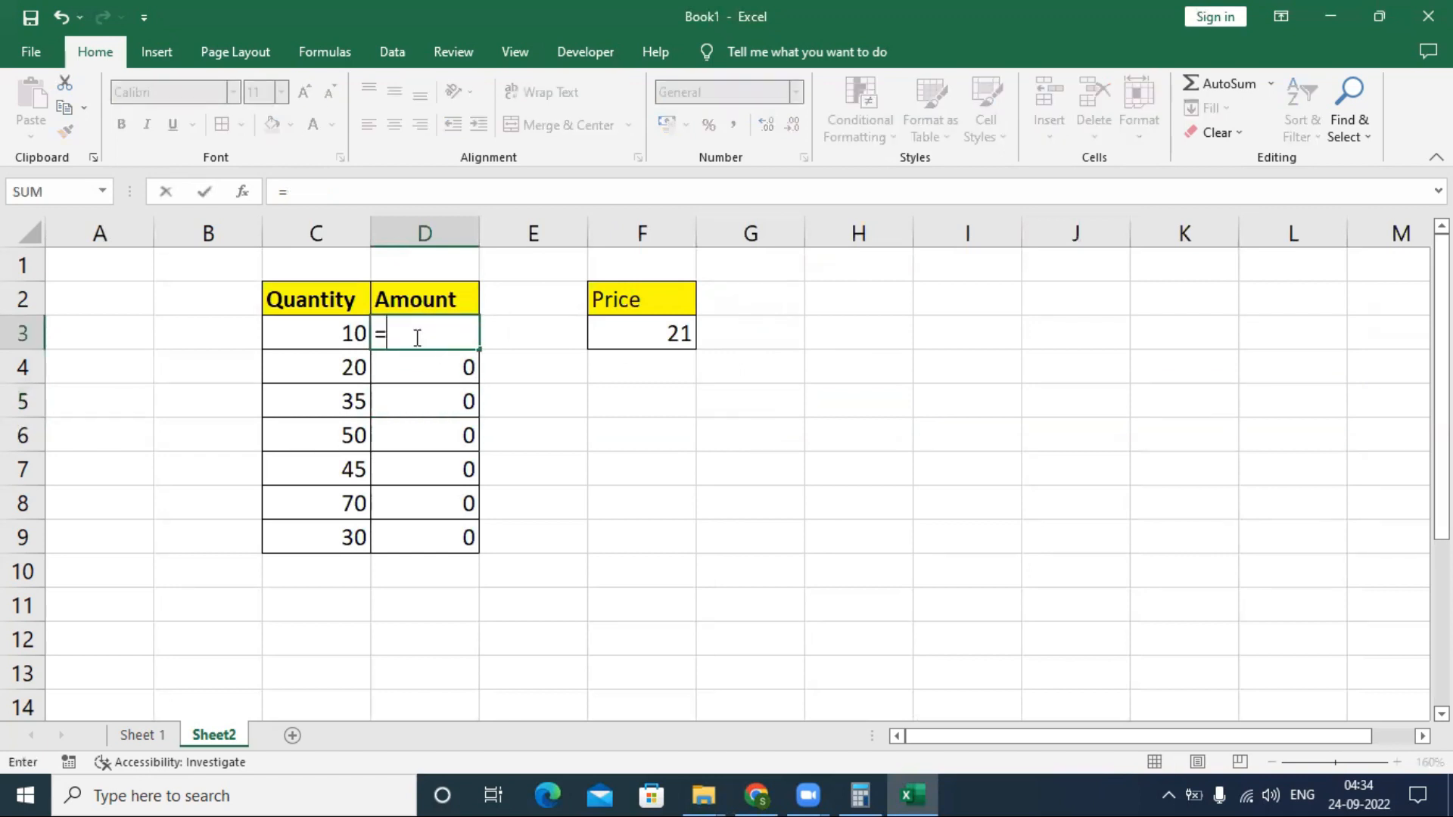
pyautogui.press('Left')
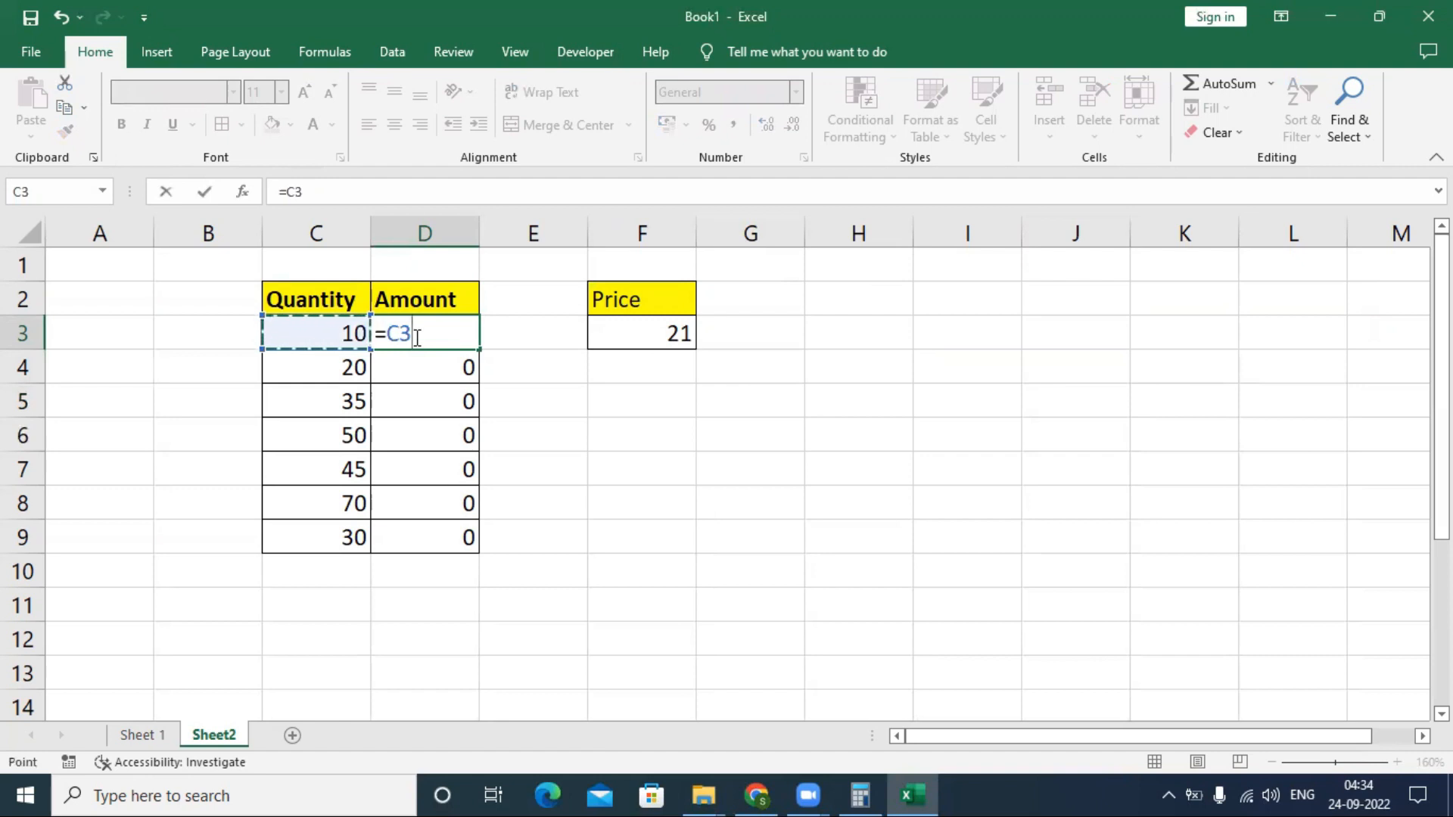
pyautogui.write('*')
pyautogui.press('Right')
pyautogui.press('Right')
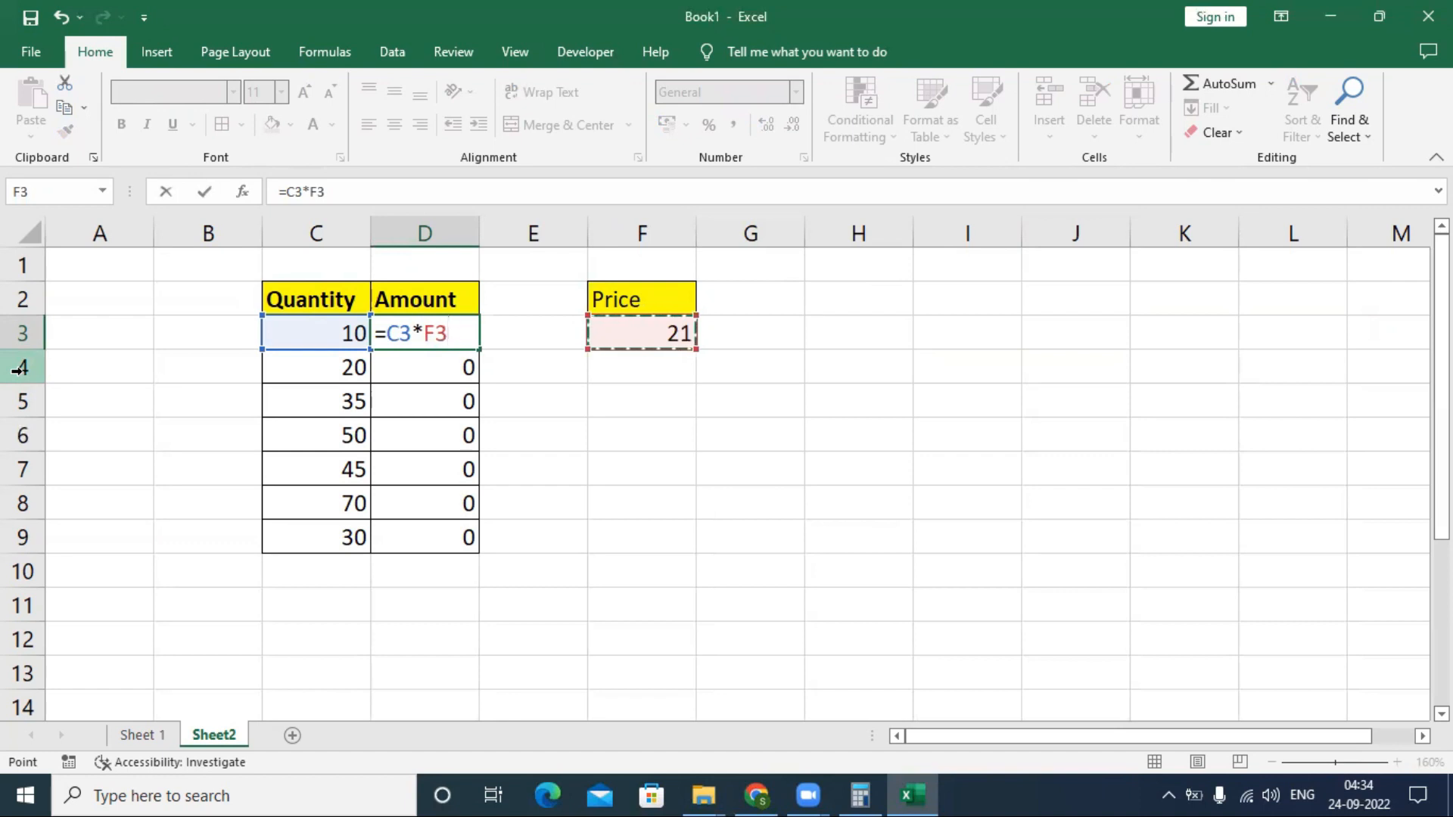
pyautogui.press('F4')
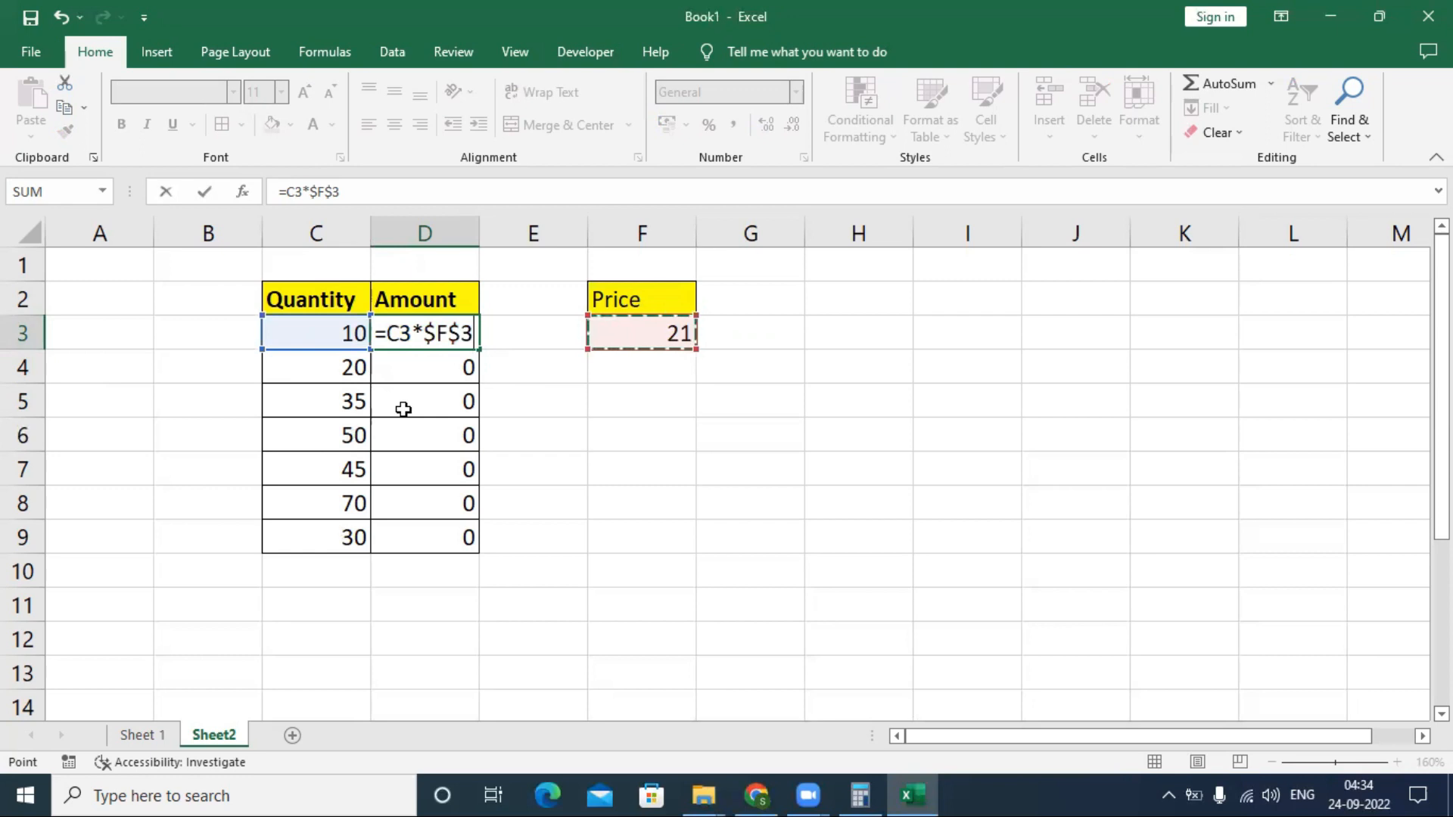
pyautogui.press('Return')
pyautogui.press('Up')
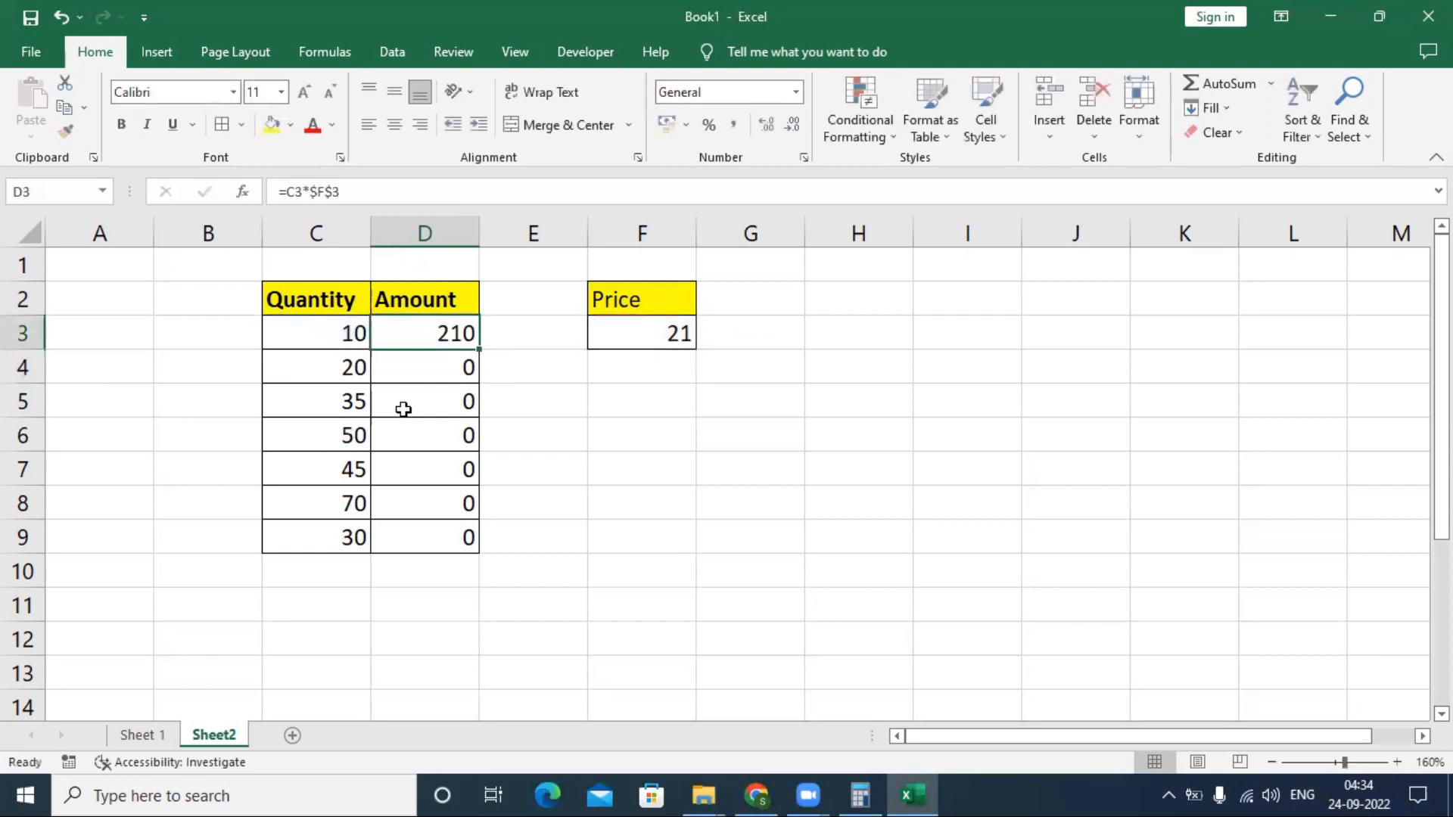
# - Copy the absolute-reference formula from D3 over the Amount cells down to D9
pyautogui.hotkey('ctrl', 'c')
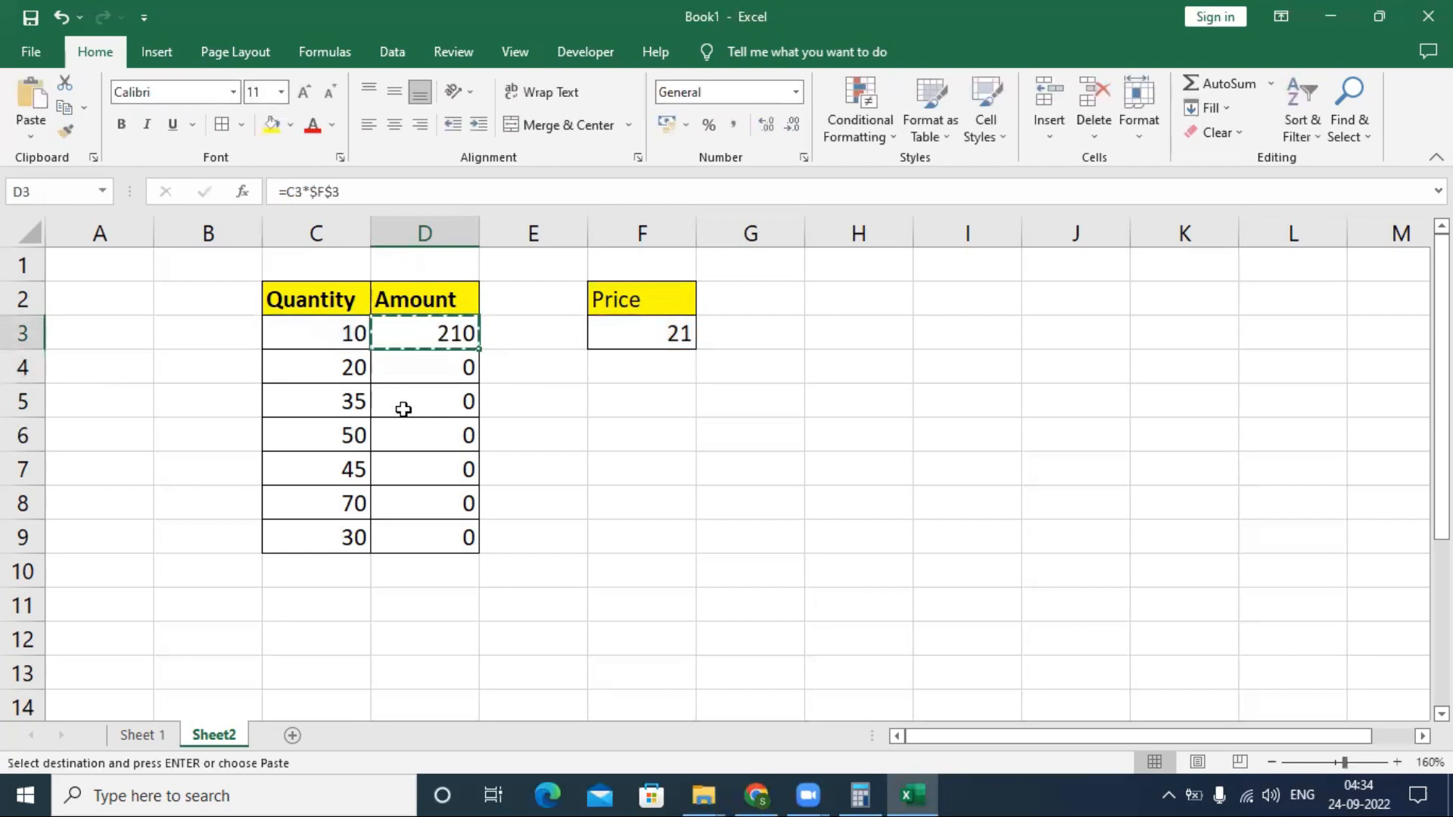
pyautogui.hotkey('shift', 'Down')
pyautogui.hotkey('shift', 'Down')
pyautogui.hotkey('shift', 'Down')
pyautogui.hotkey('shift', 'Down')
pyautogui.hotkey('shift', 'Down')
pyautogui.hotkey('shift', 'Down')
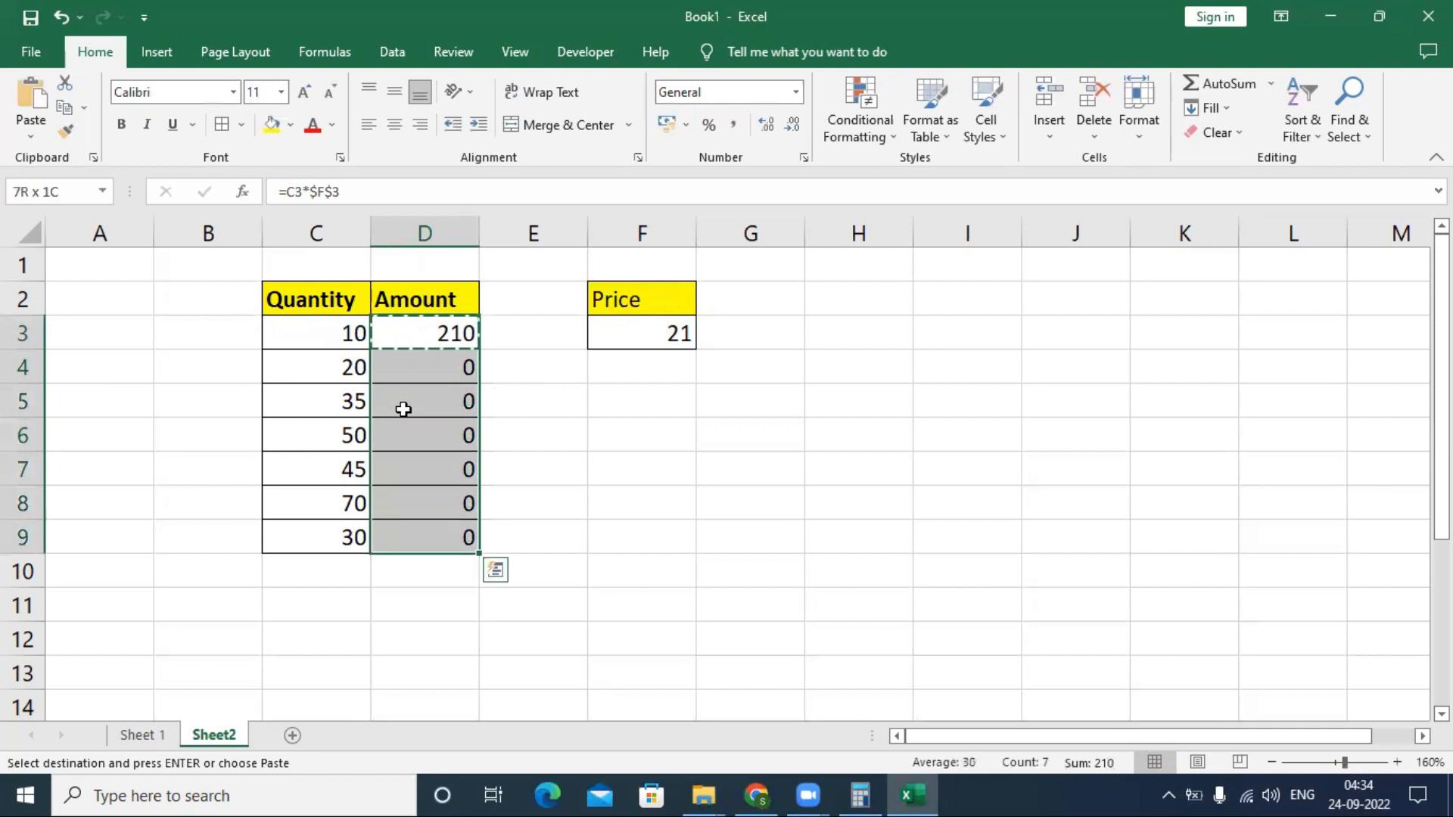
pyautogui.hotkey('ctrl', 'v')
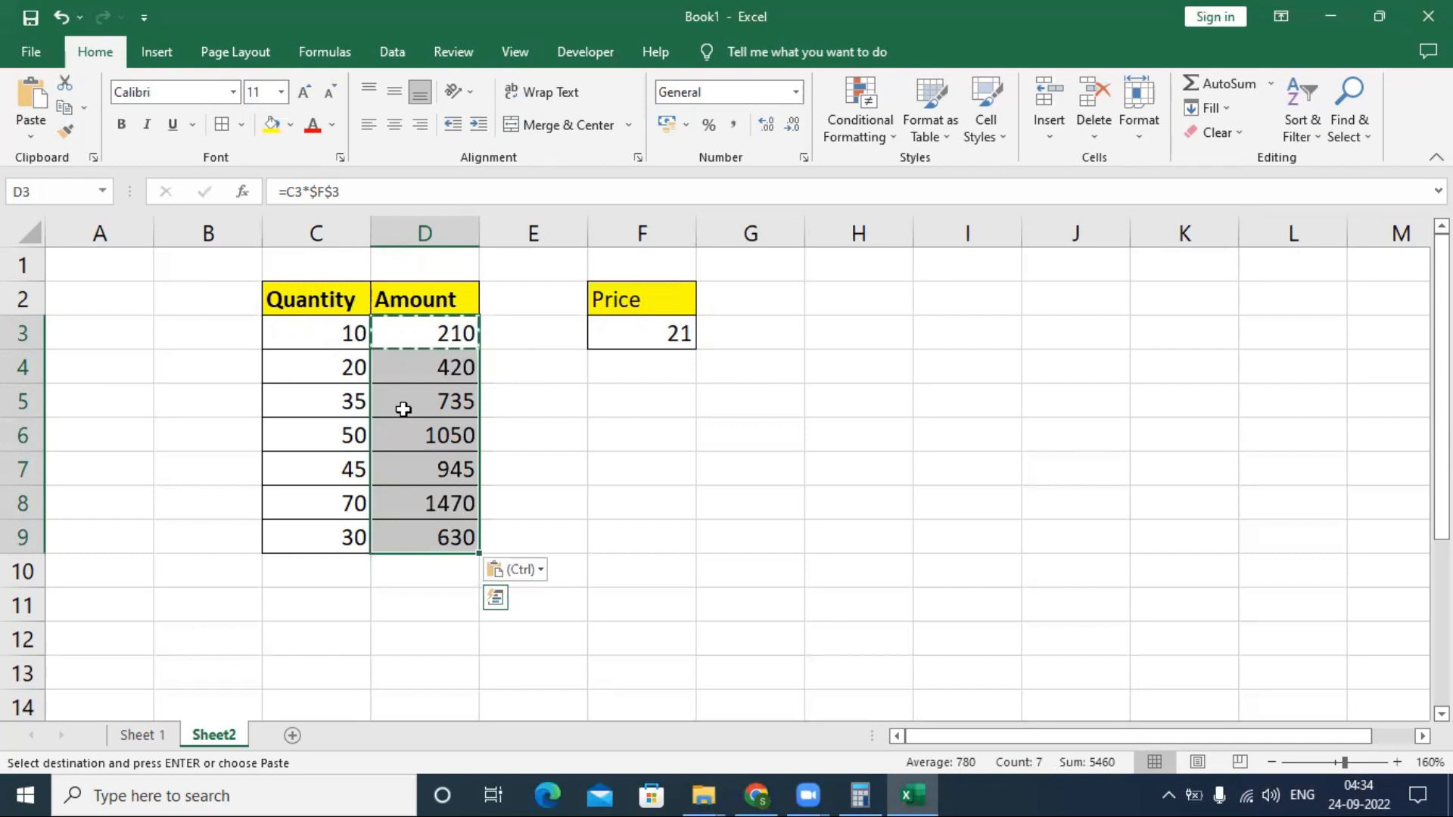
# - Display the sheet's formulas and examine the cell references of each Amount formula from D9 up to D4
pyautogui.hotkey('ctrl', '`')
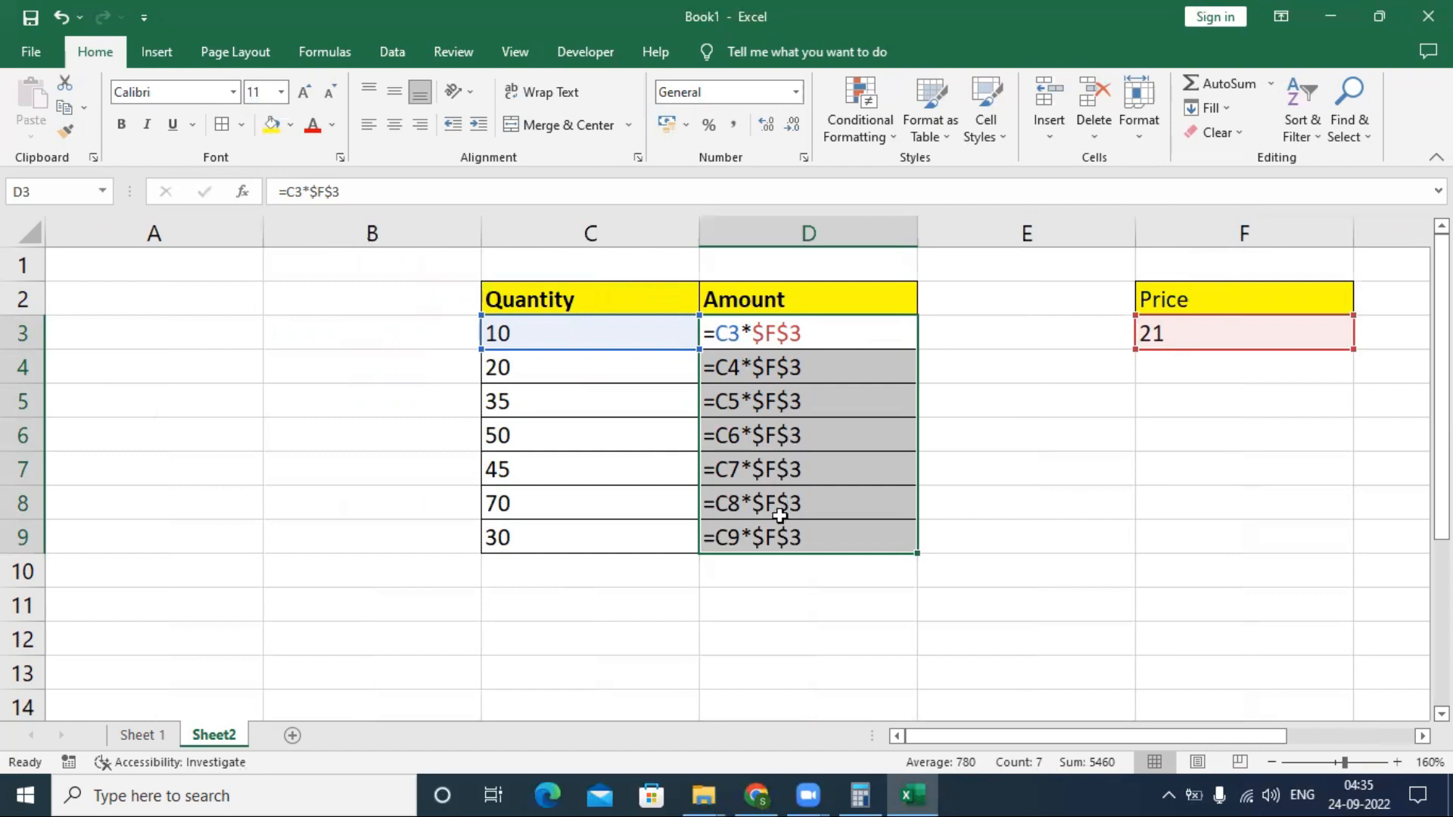
pyautogui.click(780, 536)
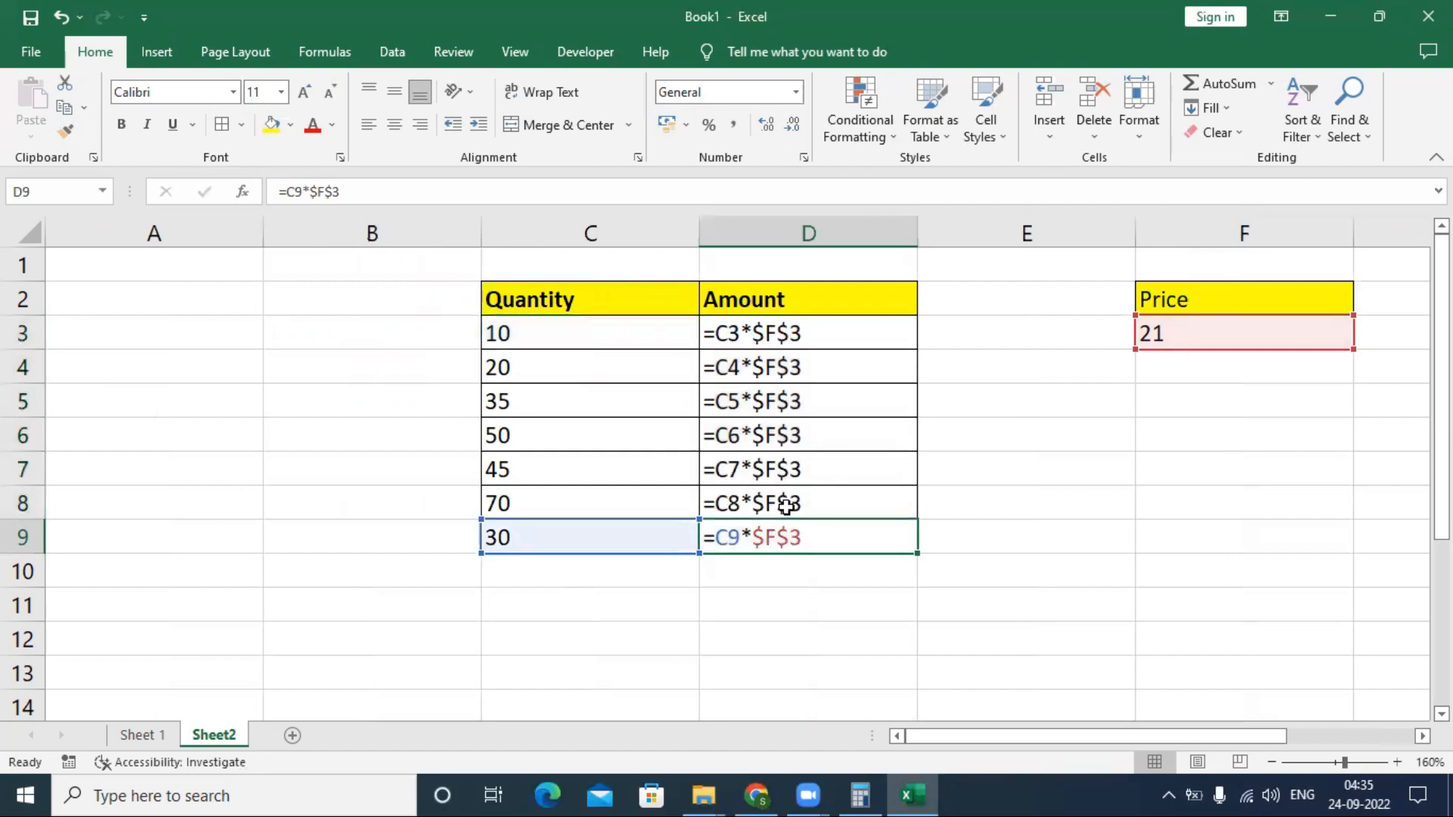
pyautogui.click(786, 501)
pyautogui.click(786, 470)
pyautogui.click(785, 436)
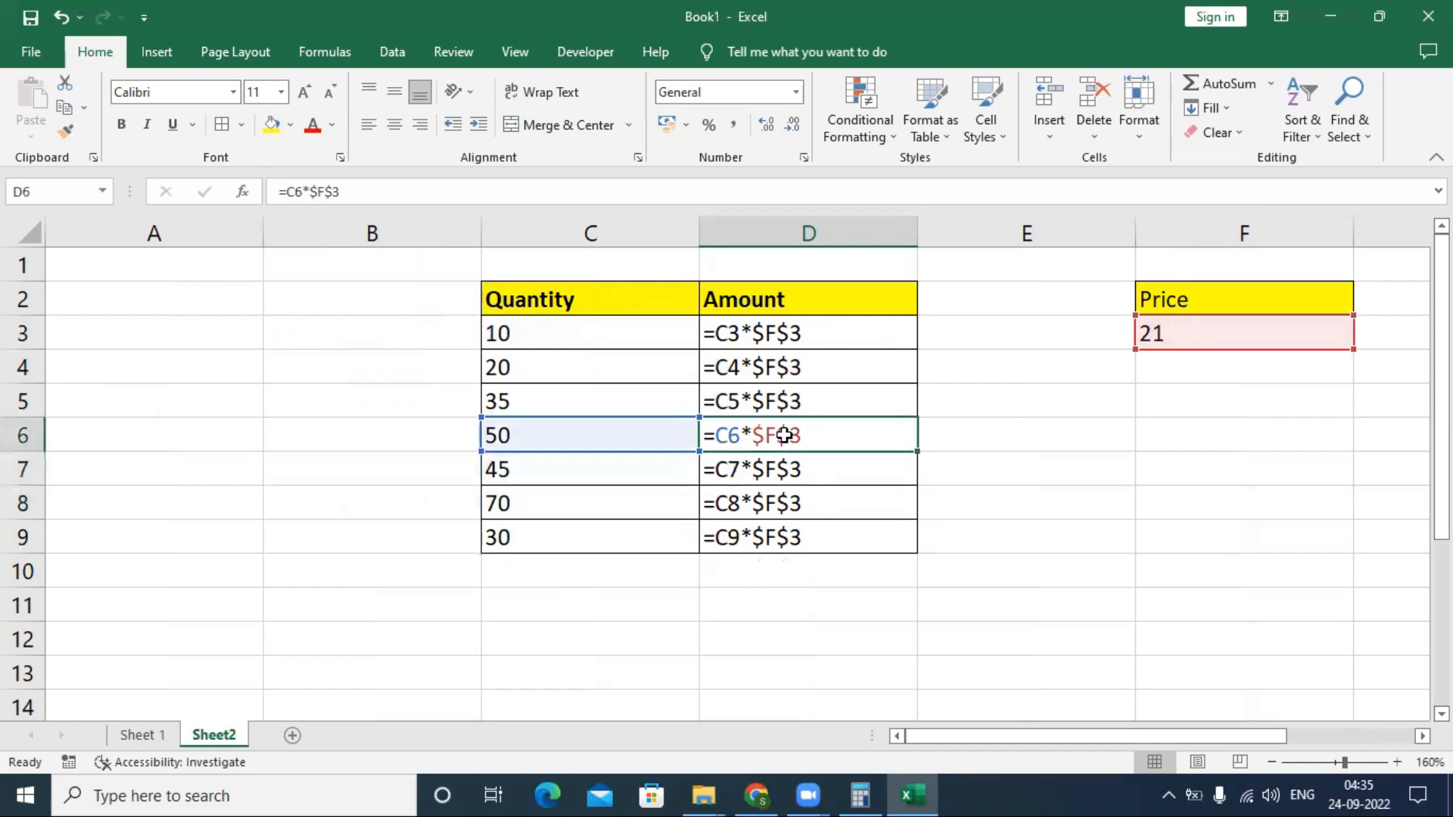
pyautogui.click(790, 388)
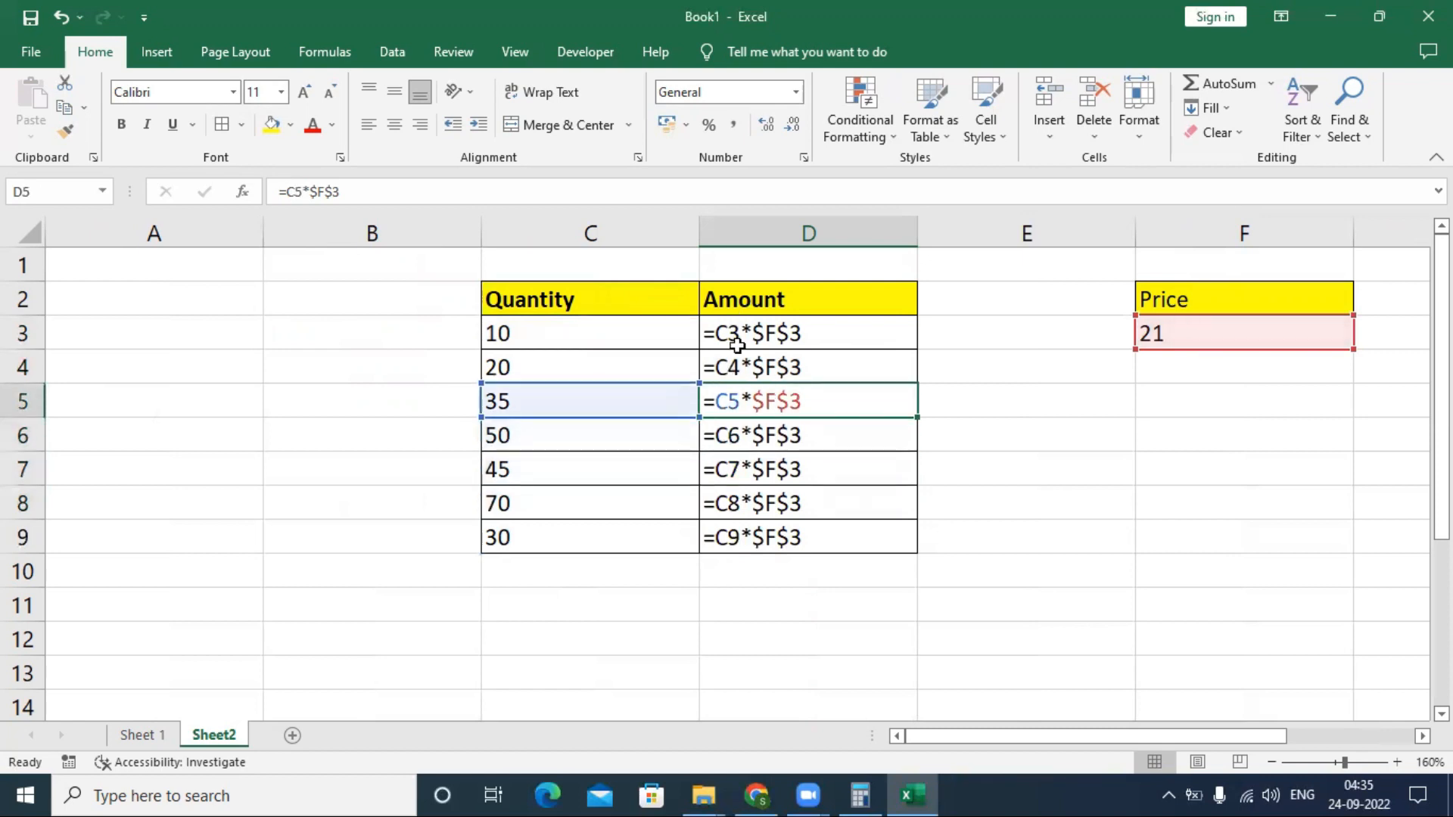
pyautogui.click(799, 372)
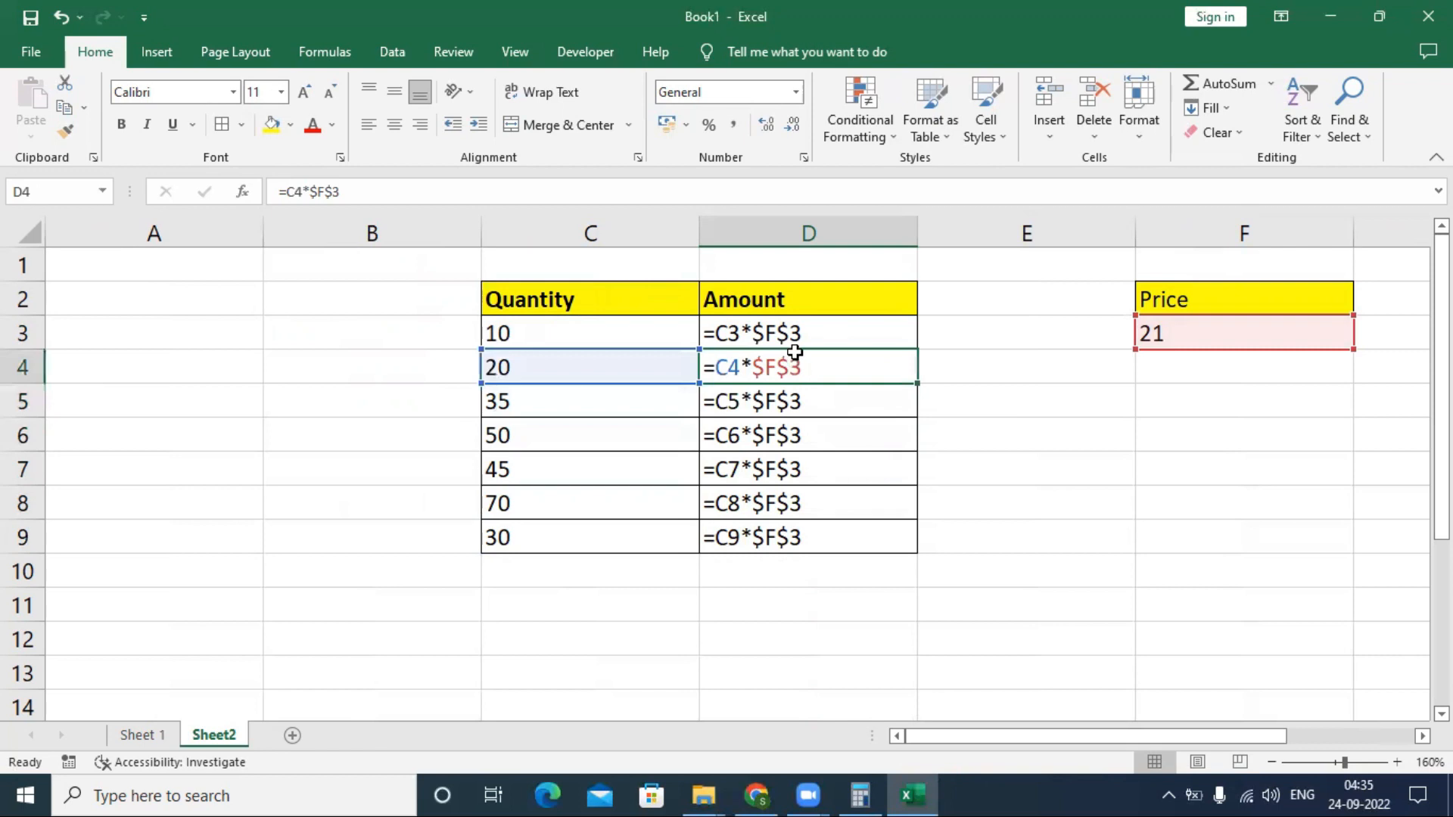